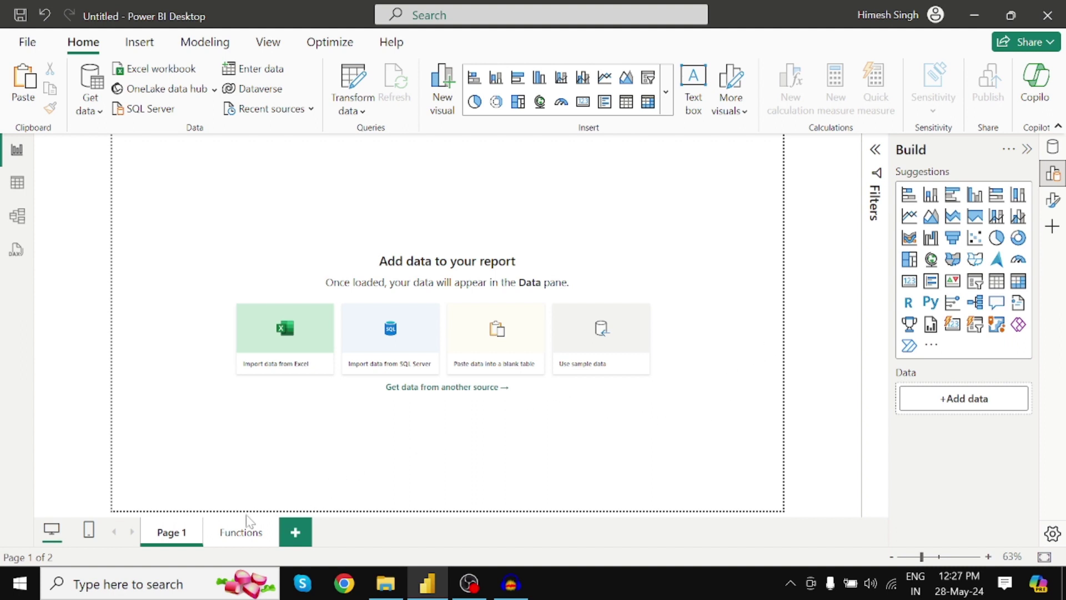
Step: Switch to the Functions report page, then bring up the folder holding the workbooks
click(245, 531)
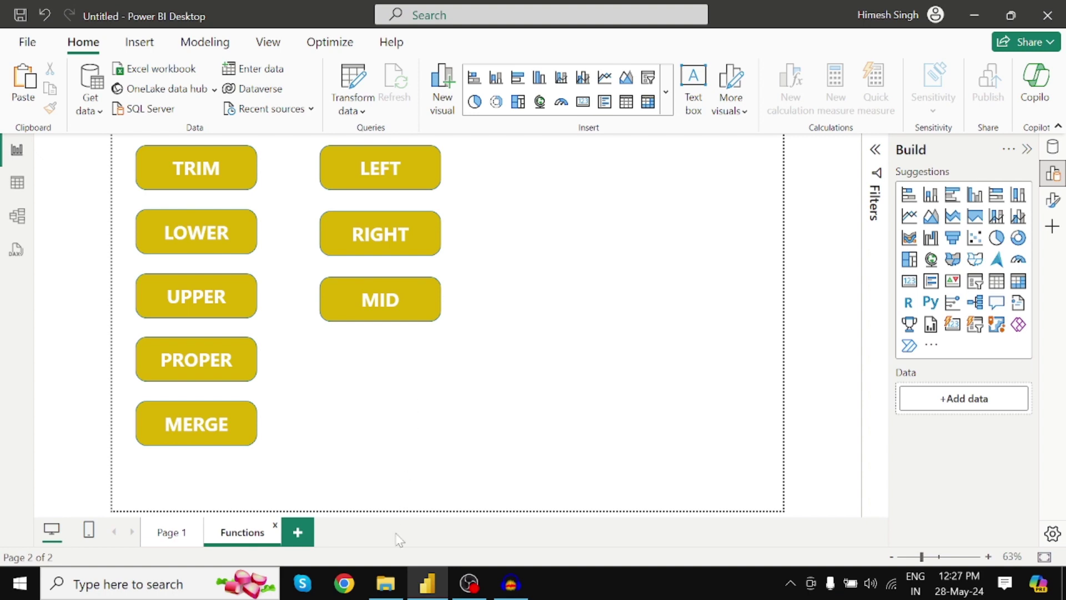
click(386, 583)
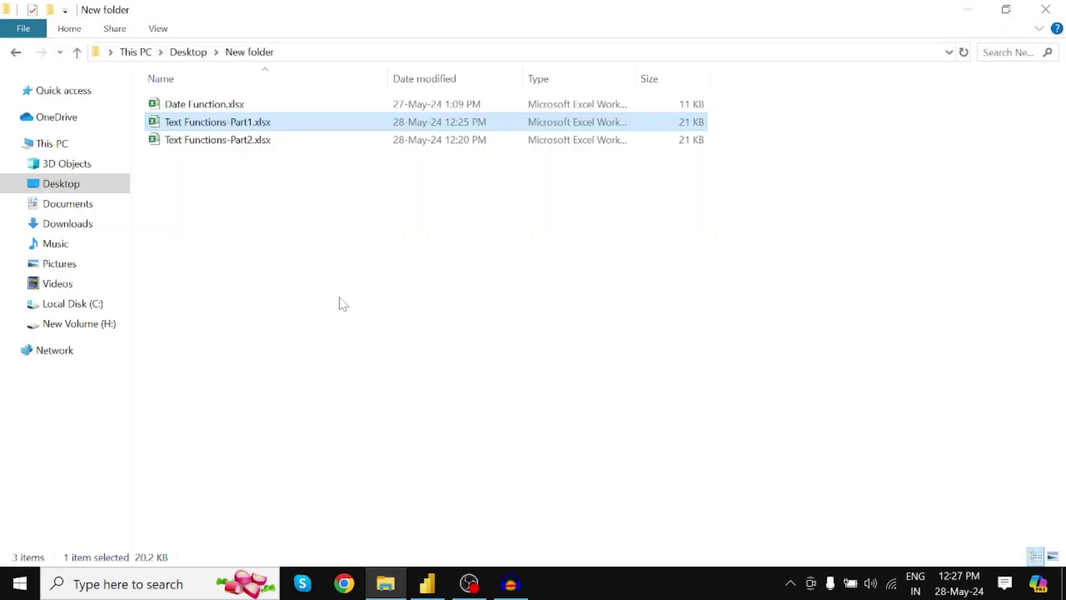
Step: Open Text Functions-Part1.xlsx from the Desktop's New folder in Excel
click(232, 109)
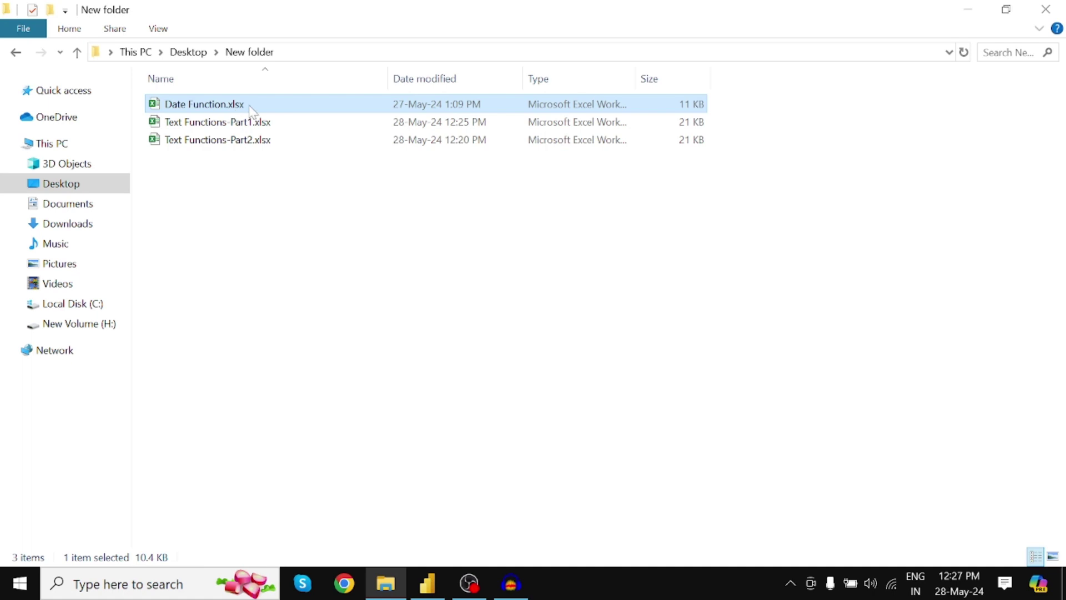
click(227, 128)
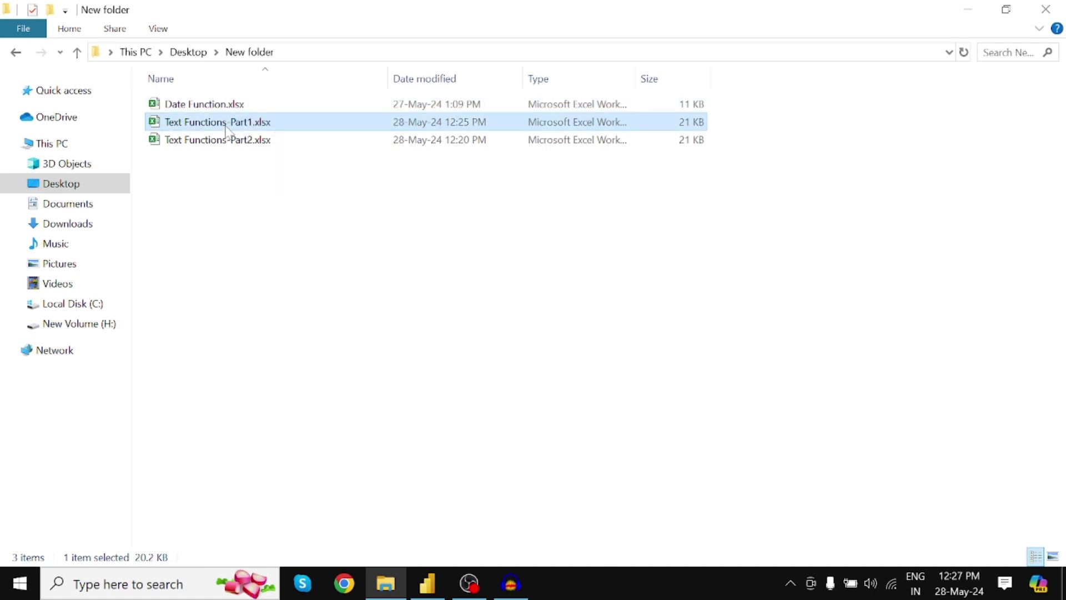
double_click(237, 127)
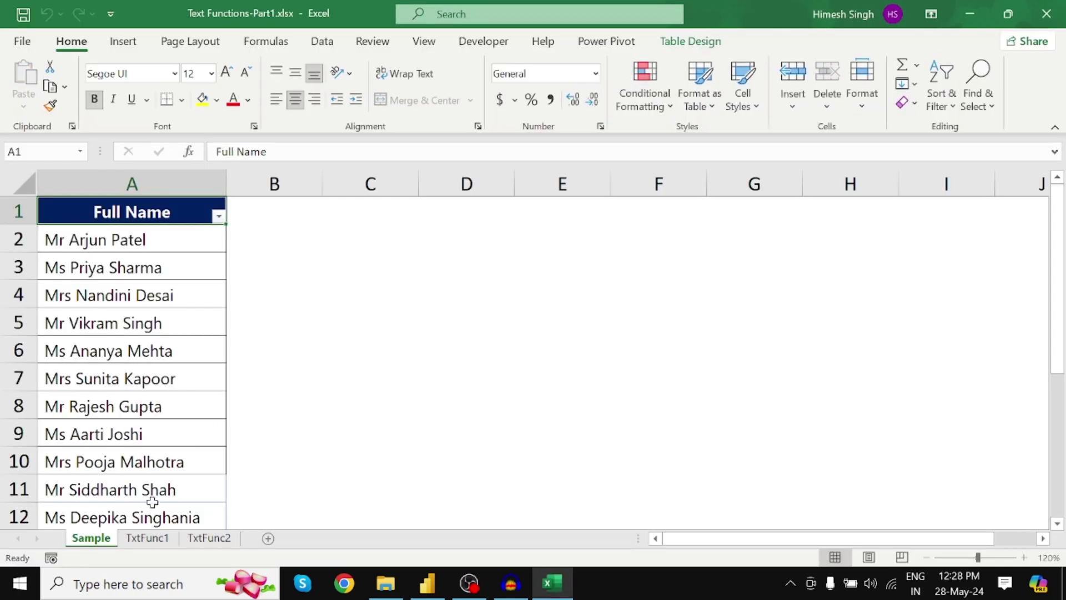
Step: Review the TxtFunc1, TxtFunc2 and Sample sheets, finishing on the TxtFunc2 Product ID sheet
click(160, 543)
click(220, 538)
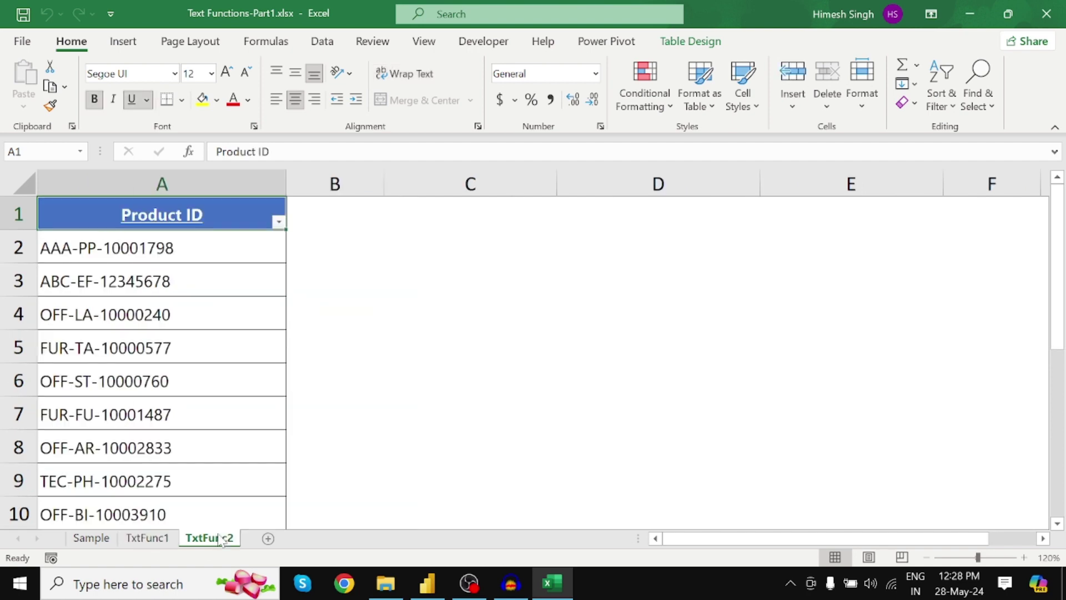
click(92, 539)
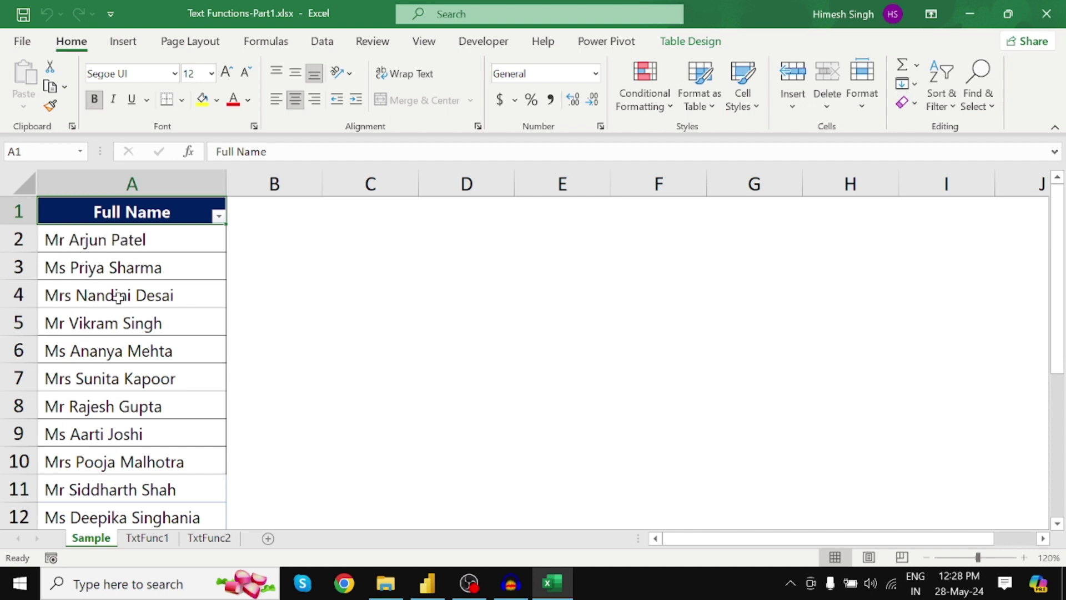
click(147, 538)
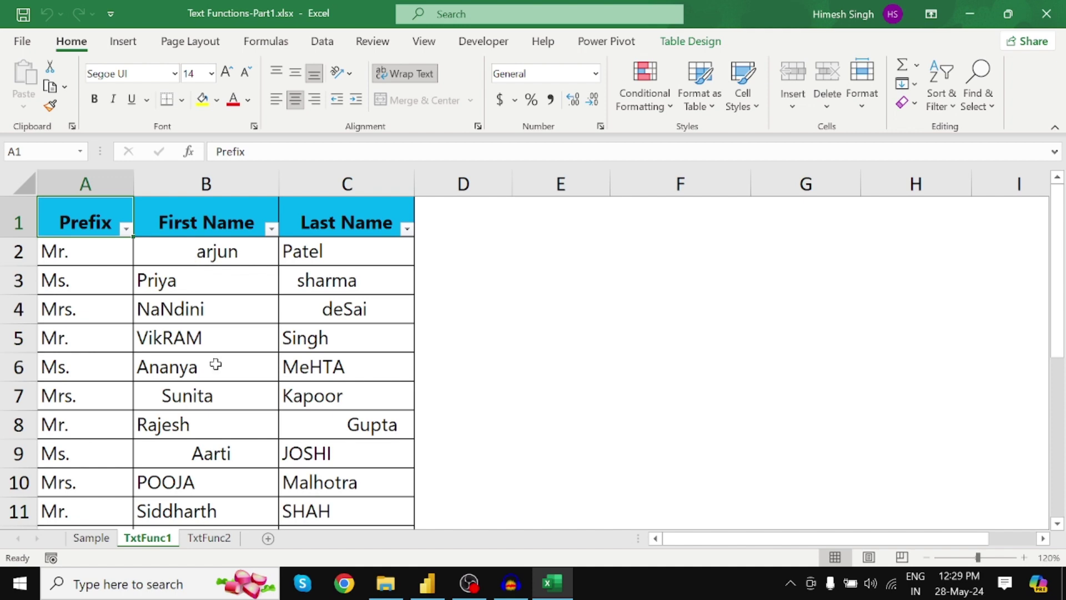
click(210, 538)
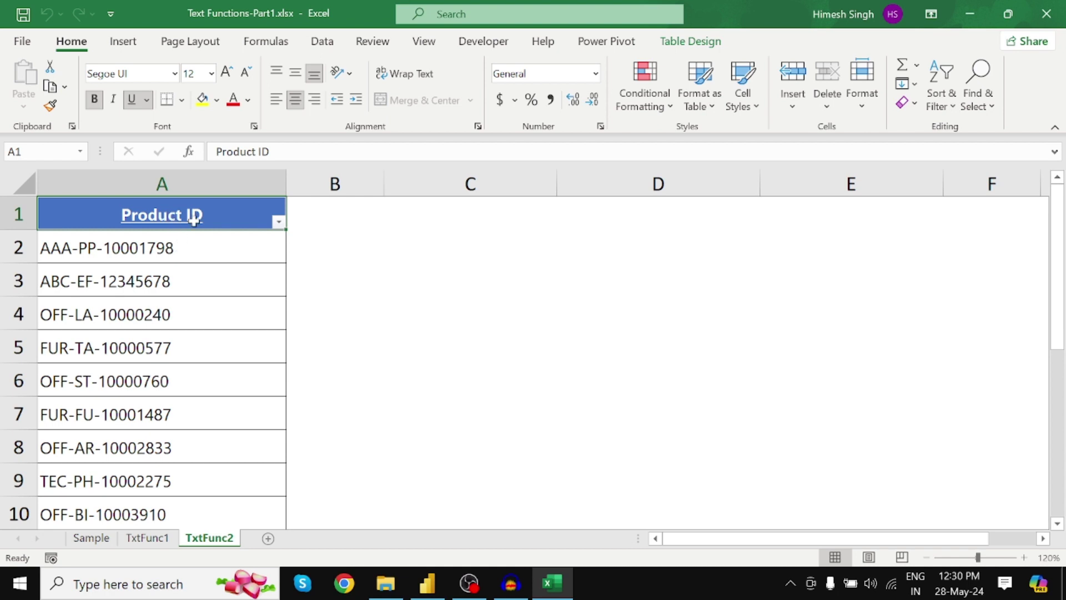
Step: Confirm in Table Design that the Product ID table is named TxtFunc2, then return to Power BI
click(189, 303)
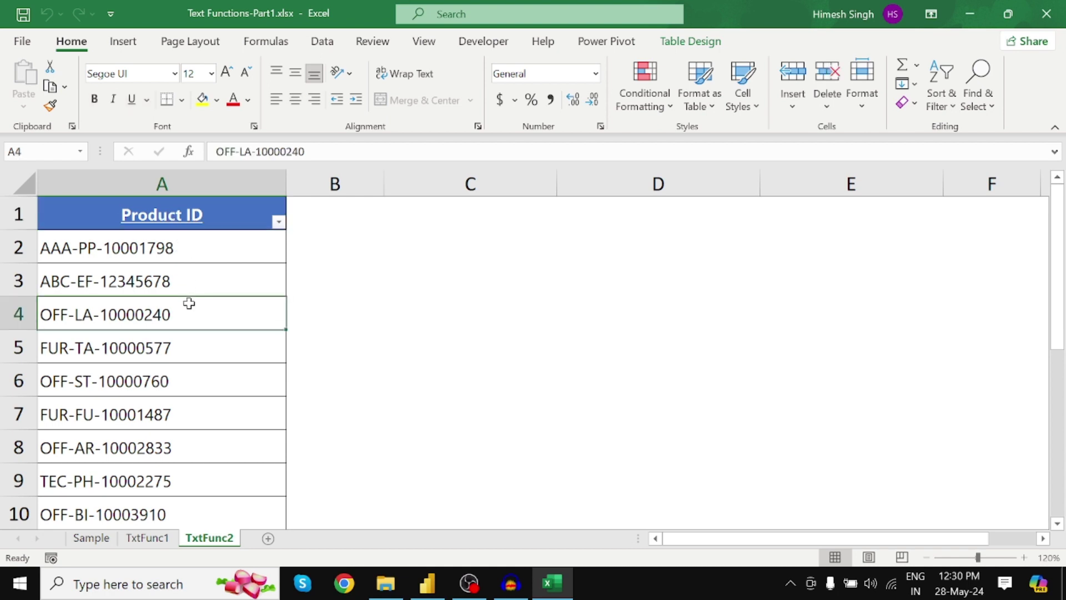
click(700, 47)
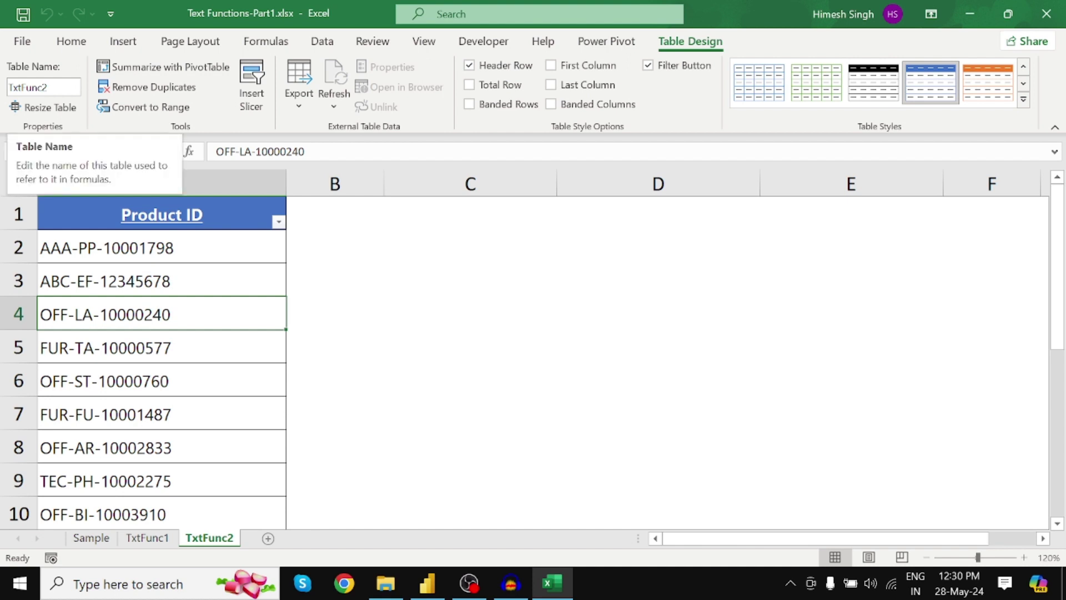
click(43, 88)
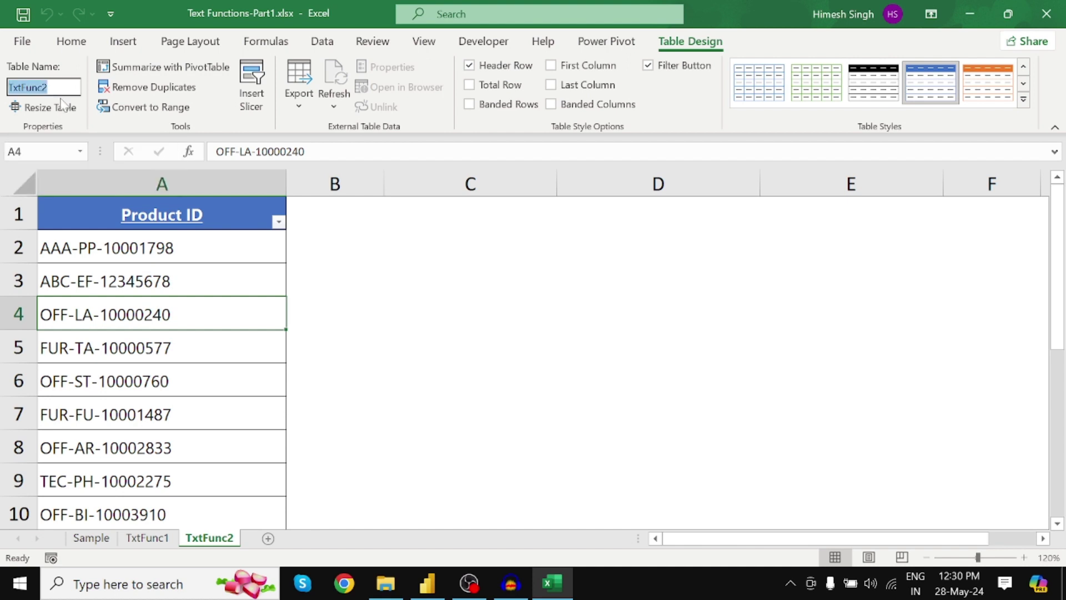
click(146, 539)
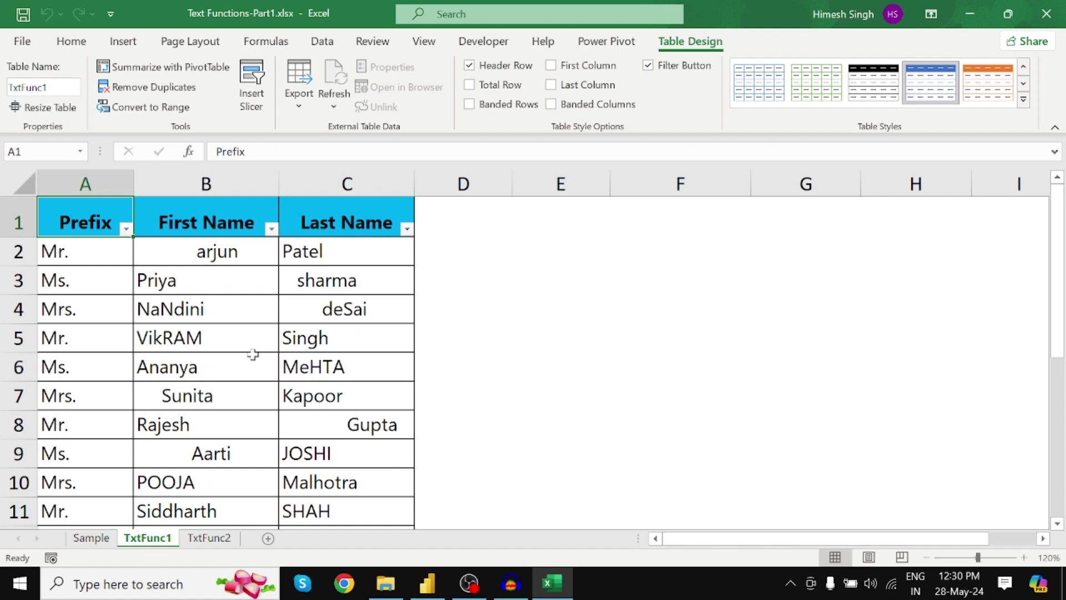
click(428, 595)
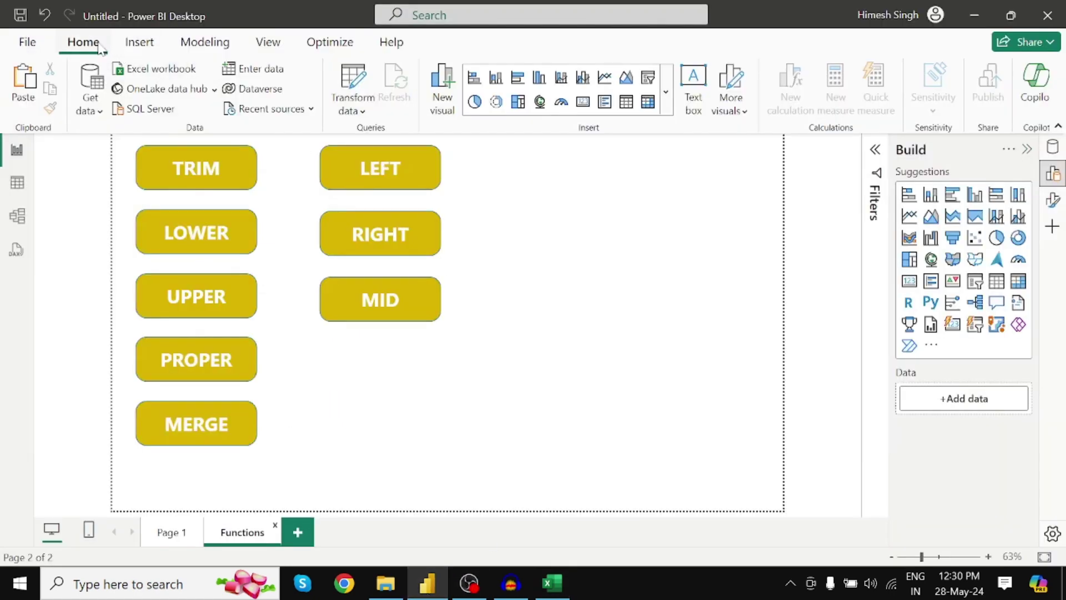
Step: Import SampleTable, TxtFunc11 and TxtFunc22 from Text Functions-Part1.xlsx into Power Query Editor
click(153, 73)
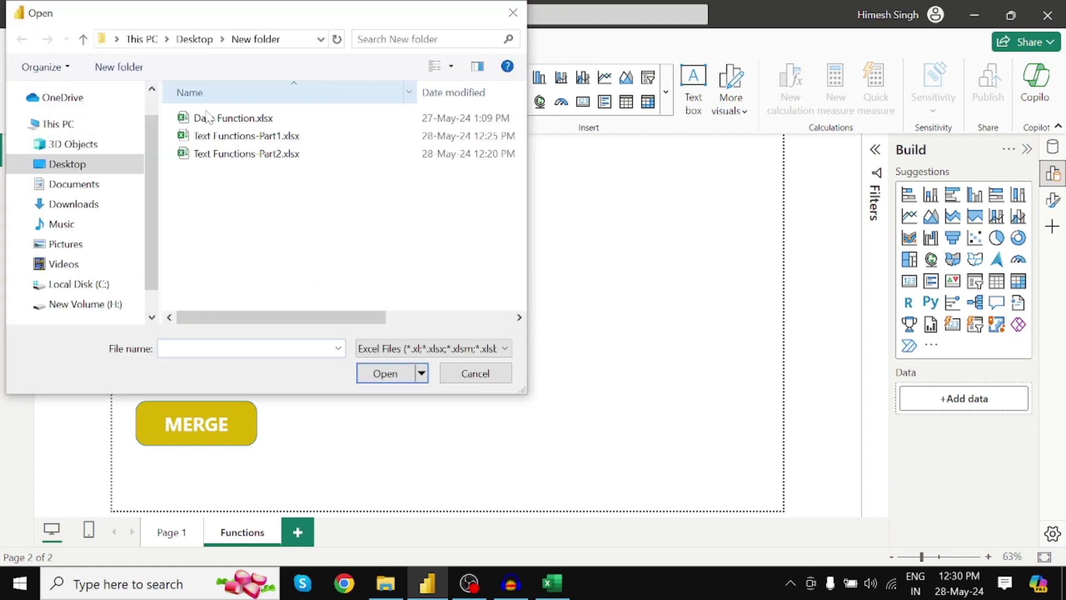
click(239, 139)
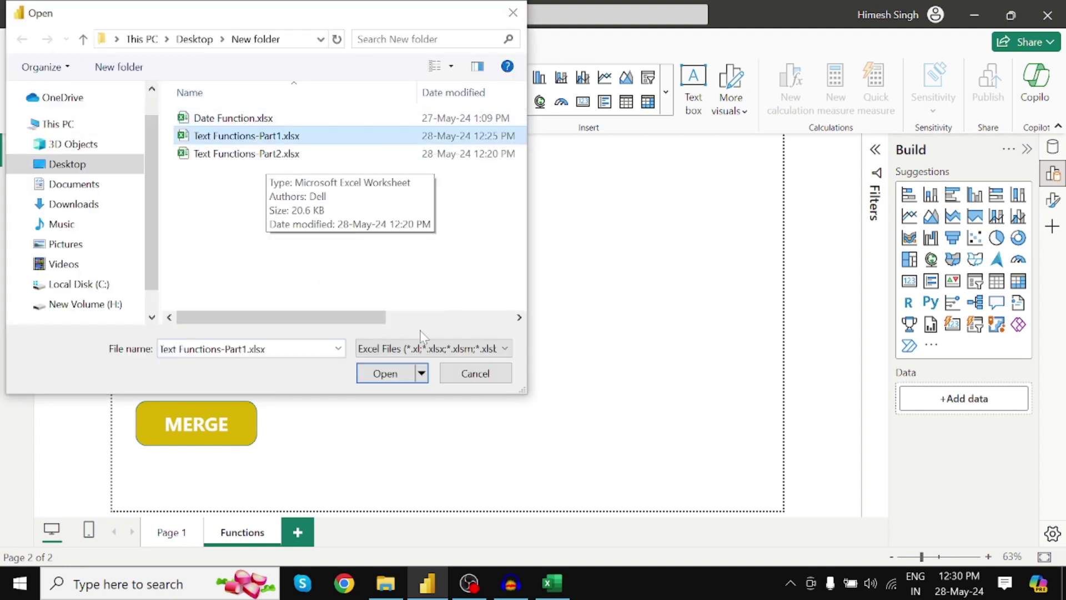
click(385, 373)
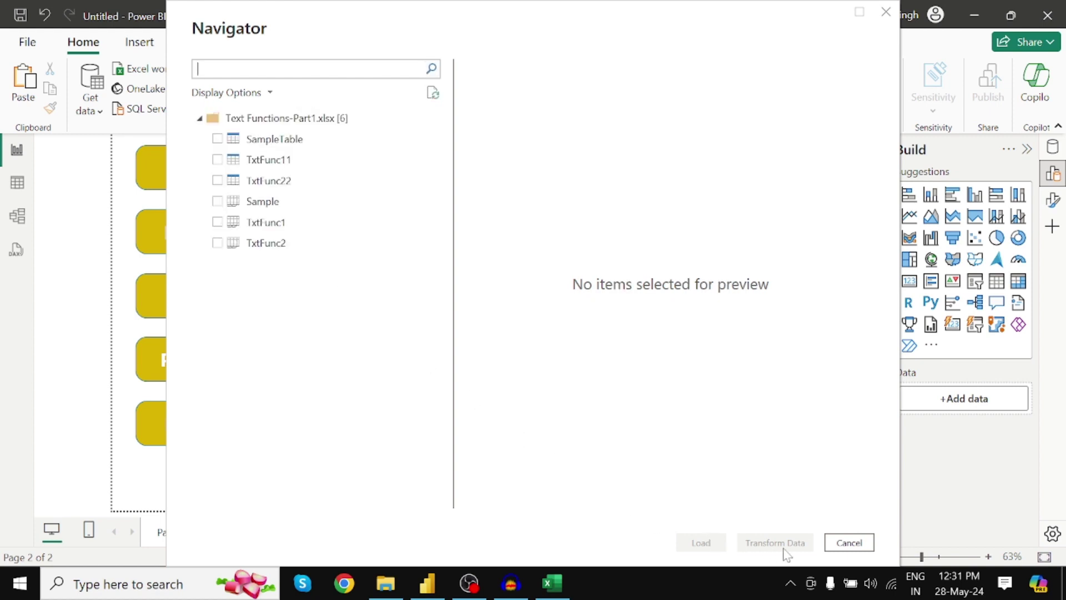
click(217, 139)
click(218, 159)
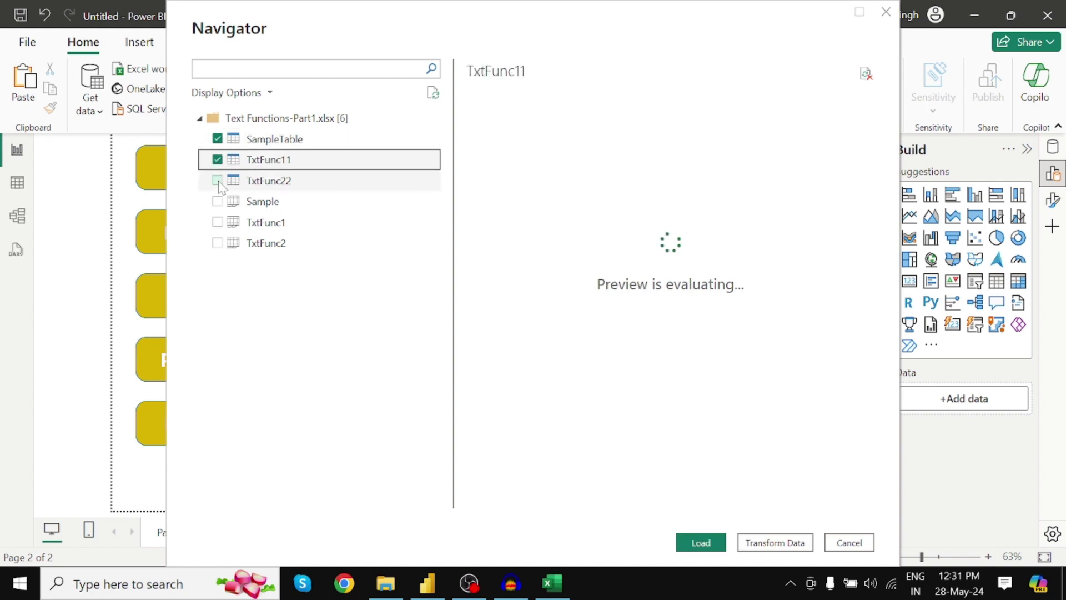
click(217, 180)
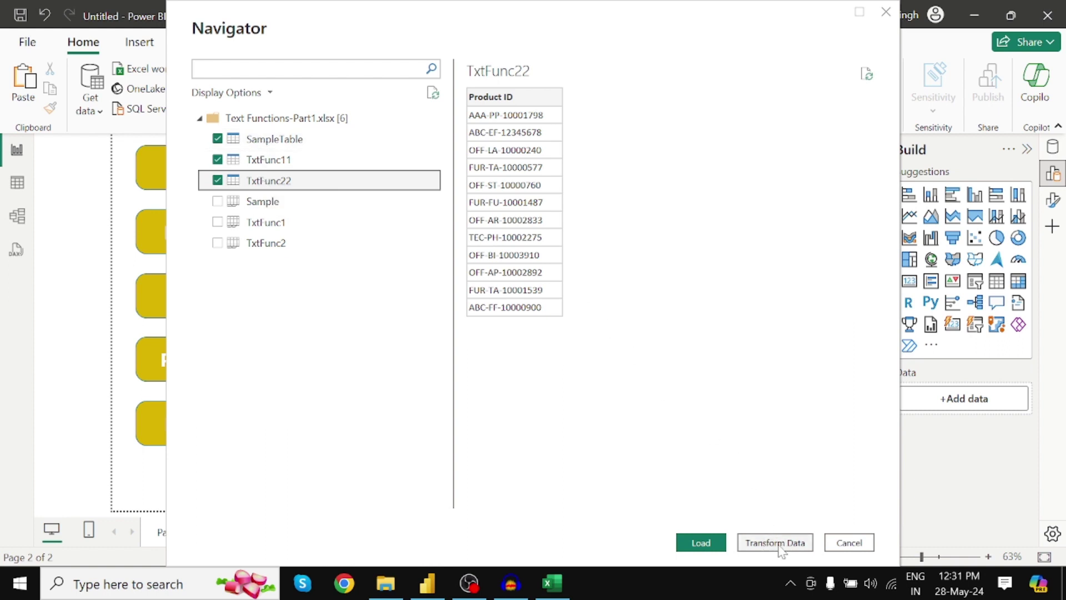
click(781, 547)
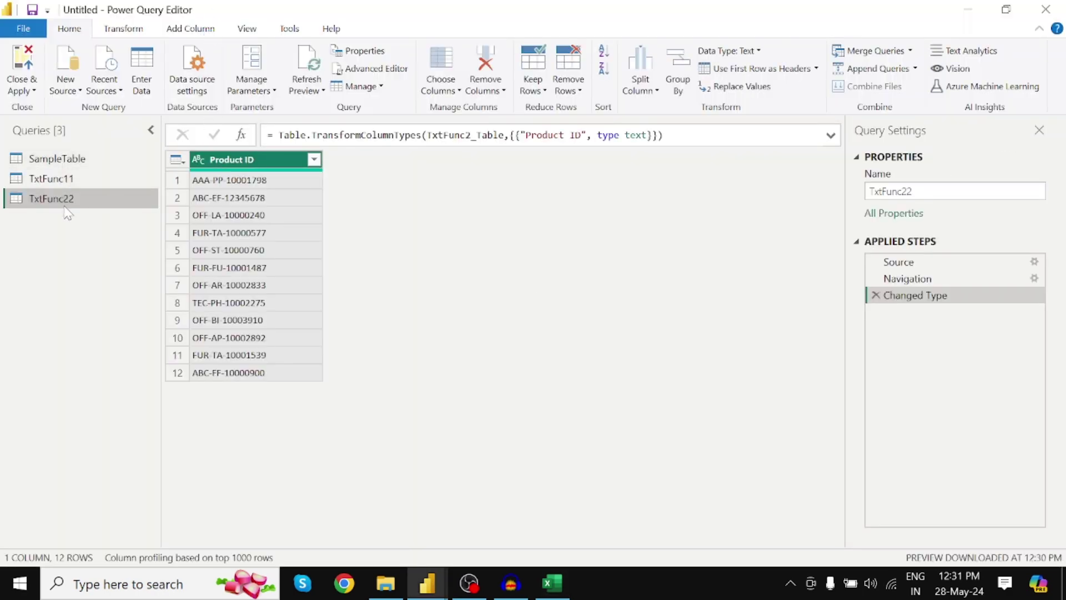
Step: Preview the three queries, enlarge the editor and hide the Query Settings pane
click(67, 164)
click(66, 179)
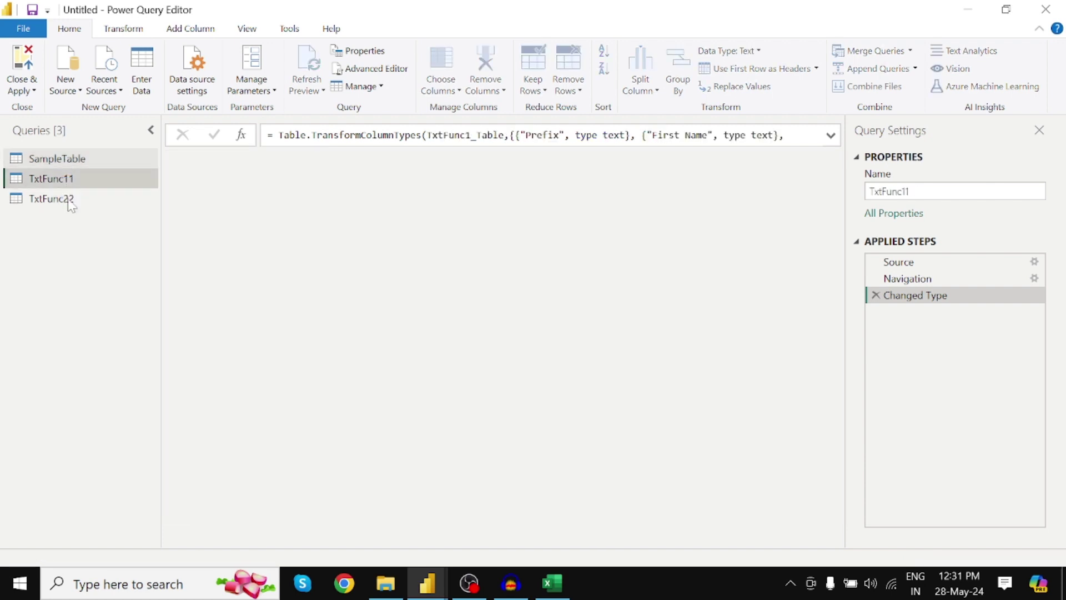
click(67, 199)
key(ctrl+shift+plus)
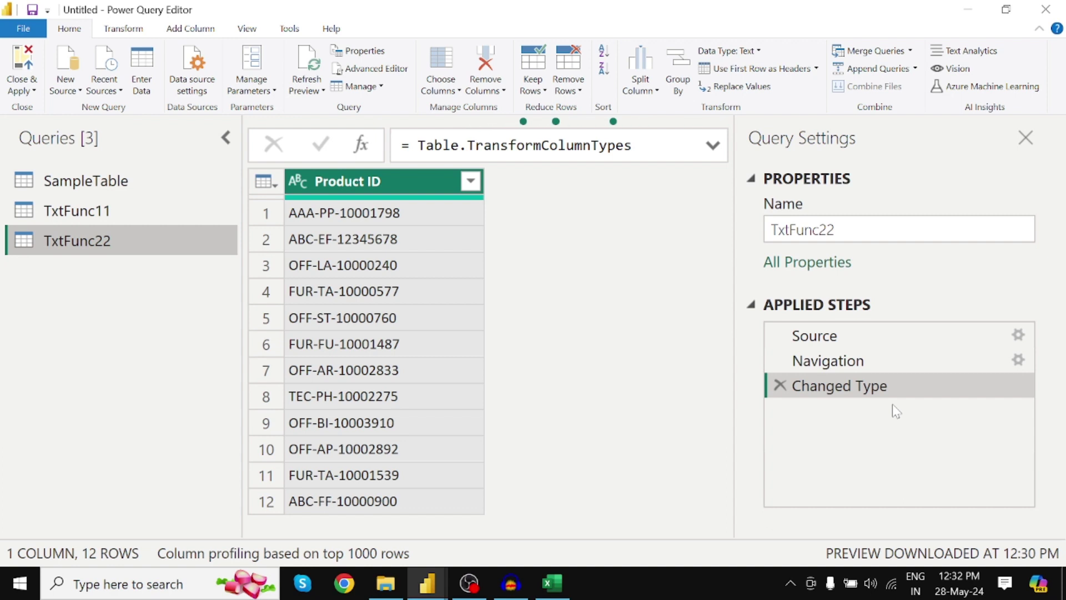
click(1027, 139)
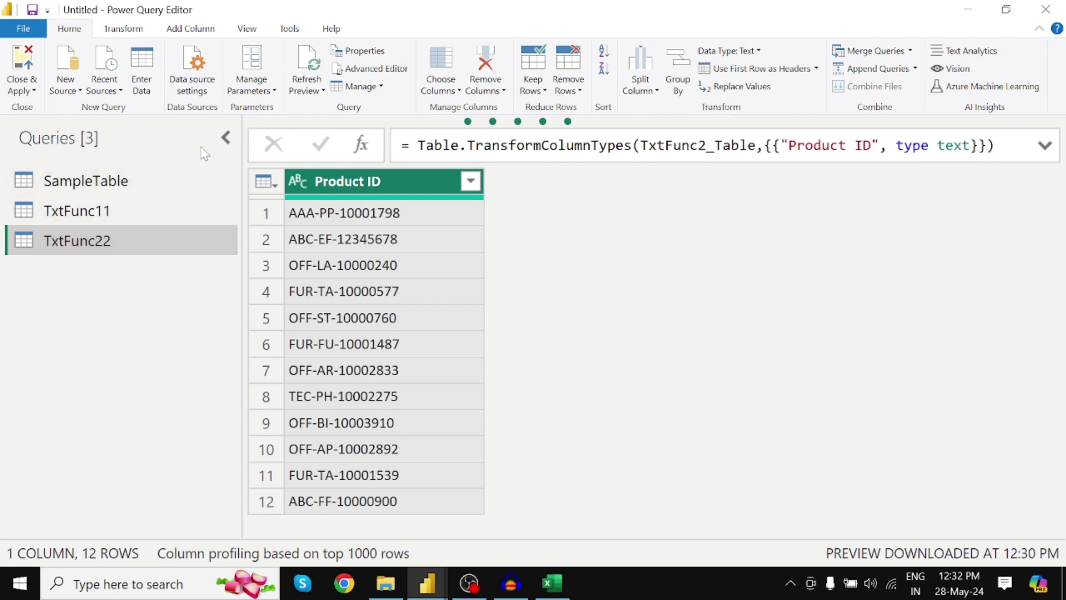
Step: Show the TxtFunc11 name-parts query with the Queries pane collapsed for a wider table
click(225, 137)
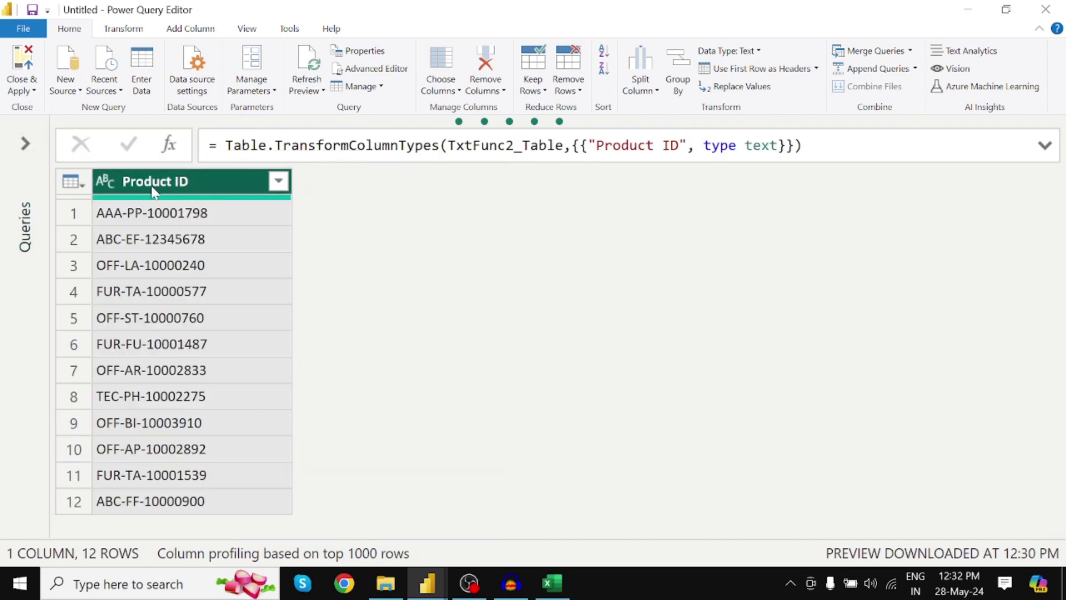
click(25, 144)
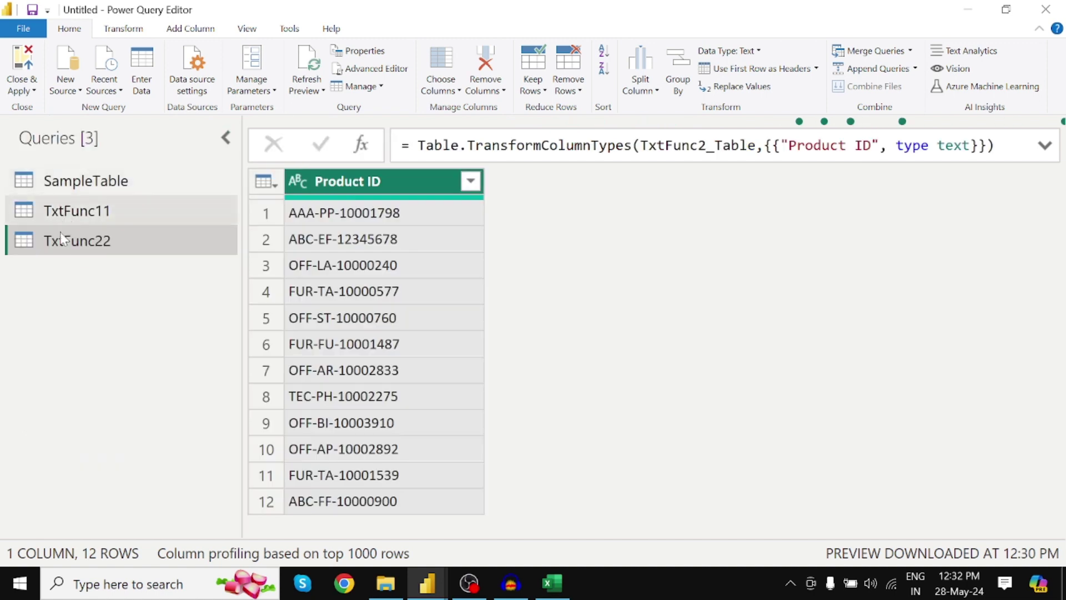
click(92, 213)
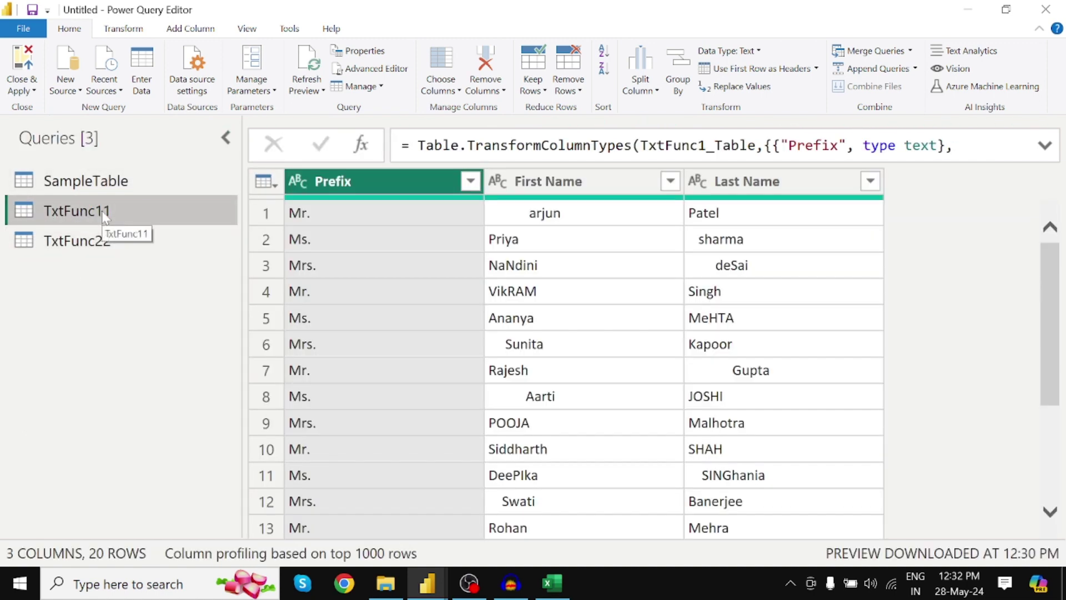
click(225, 137)
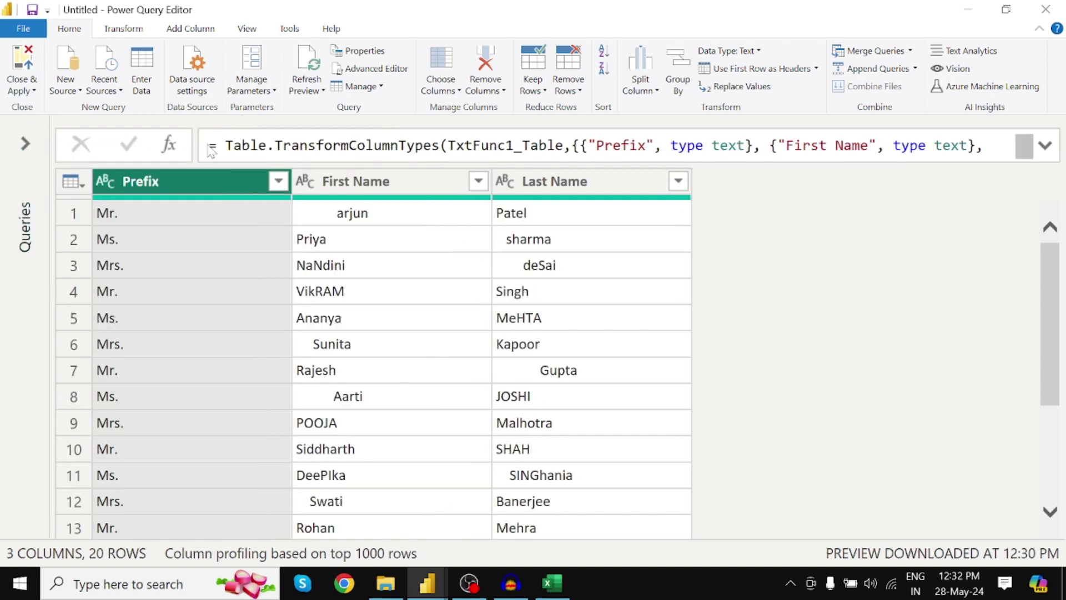
click(184, 32)
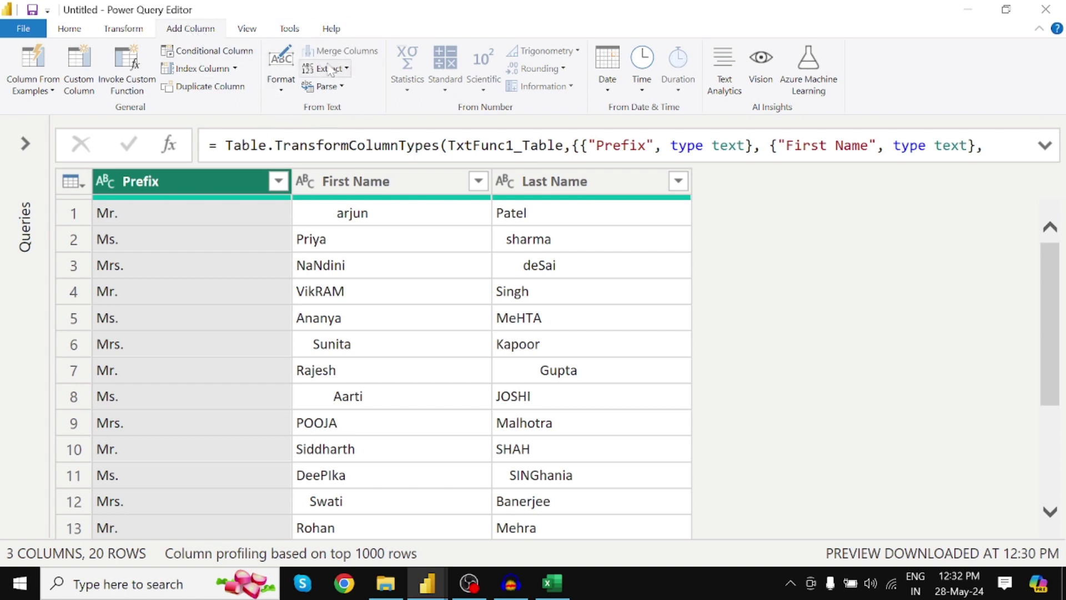
Step: Add a Trim column holding the First Name values without extra spaces
click(281, 90)
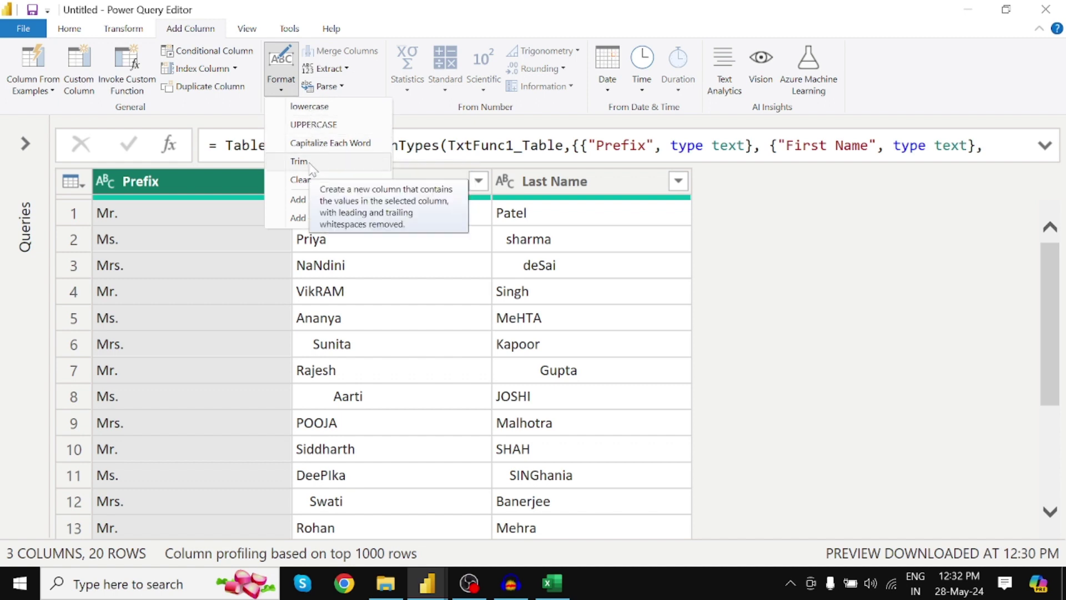
click(432, 181)
click(380, 186)
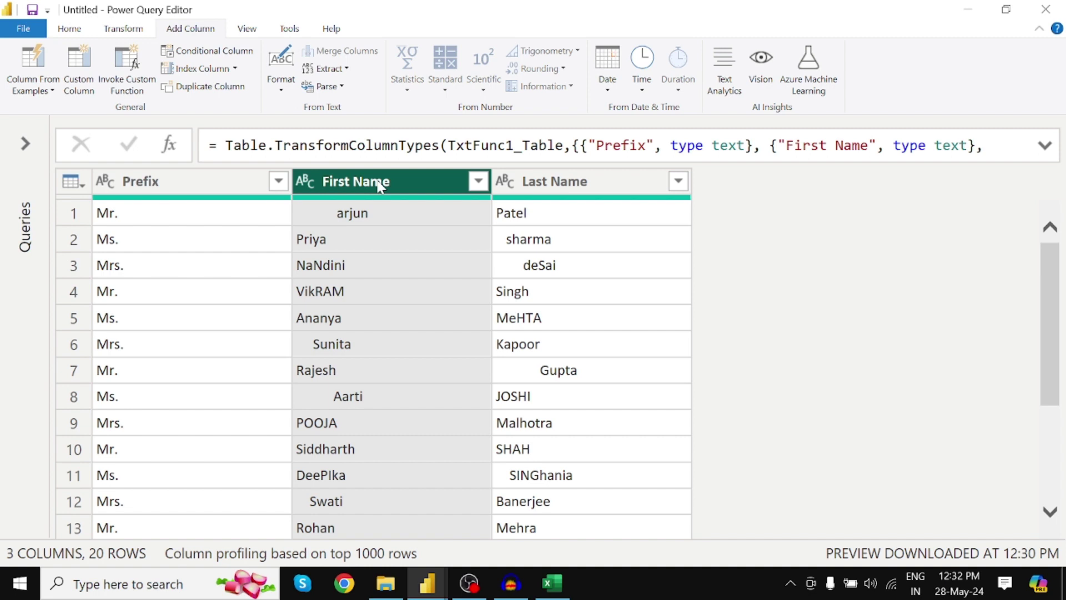
click(282, 81)
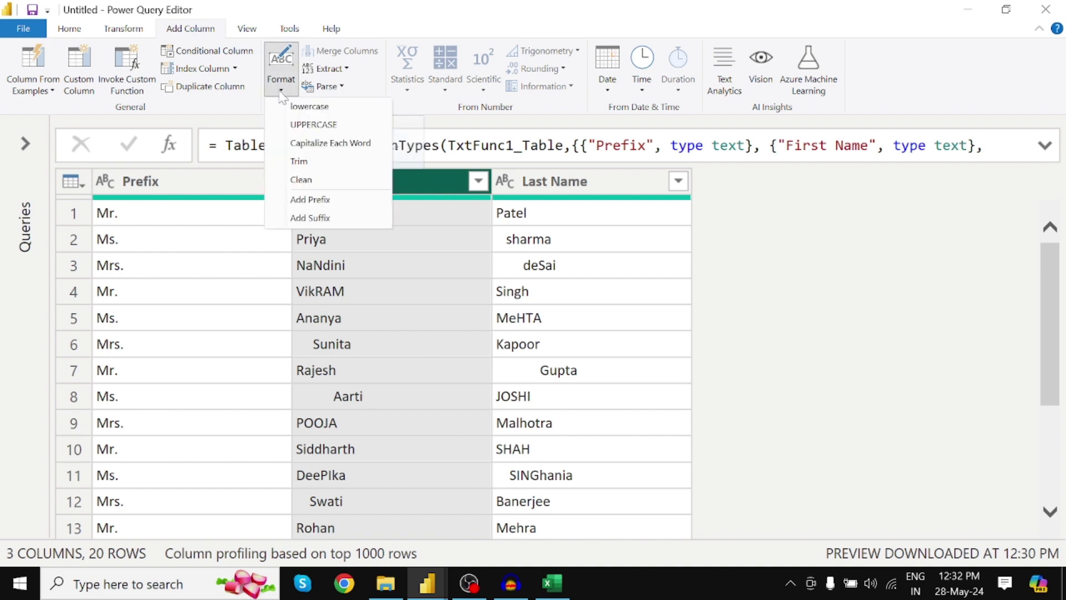
click(319, 163)
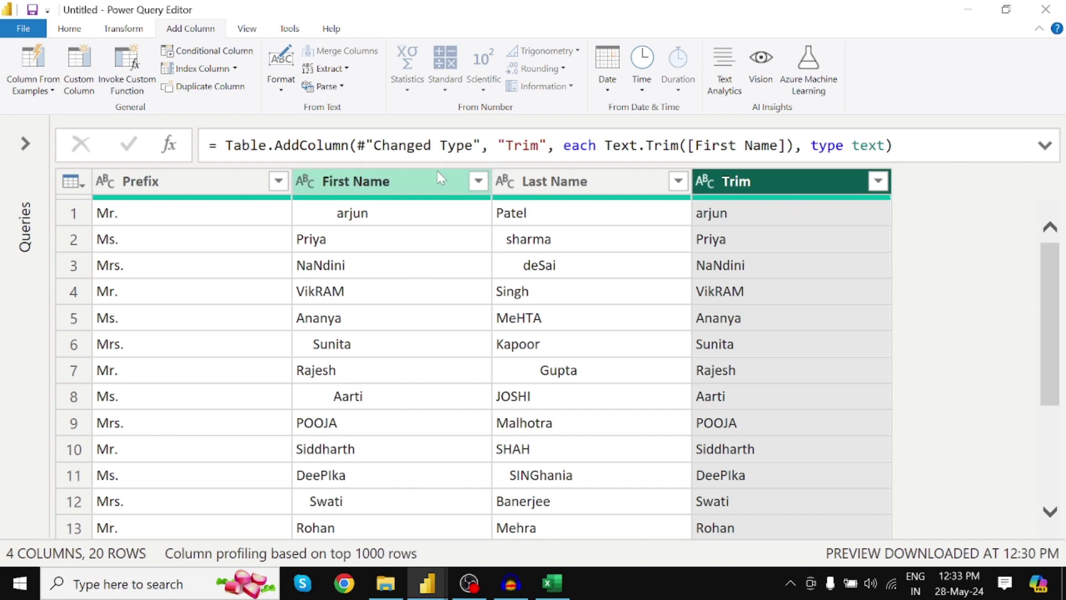
Step: Add a Trim.1 column holding the Last Name values without extra spaces
click(381, 183)
click(281, 89)
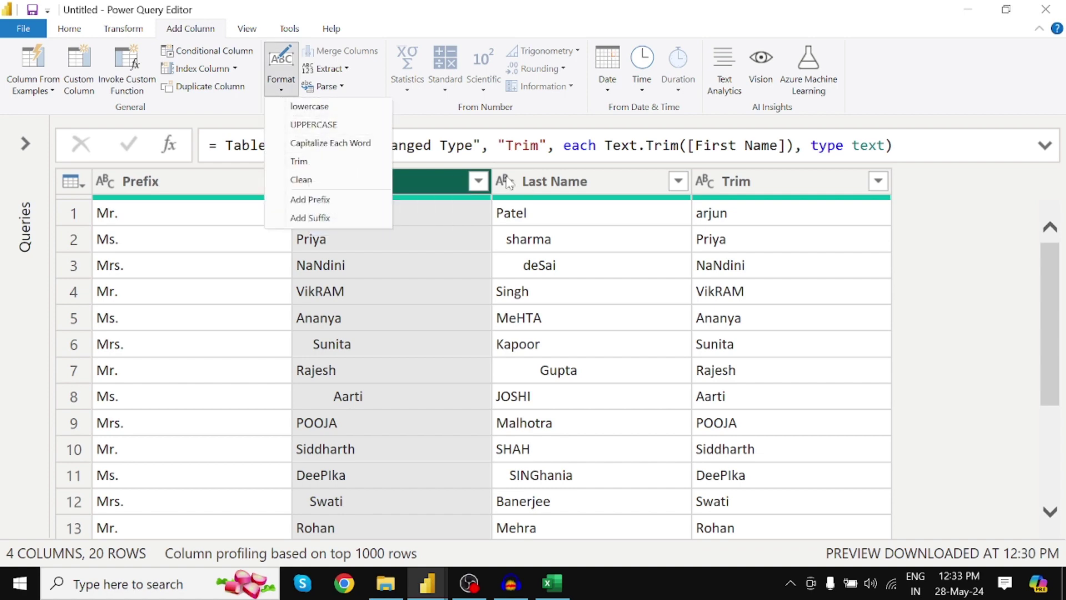
click(553, 183)
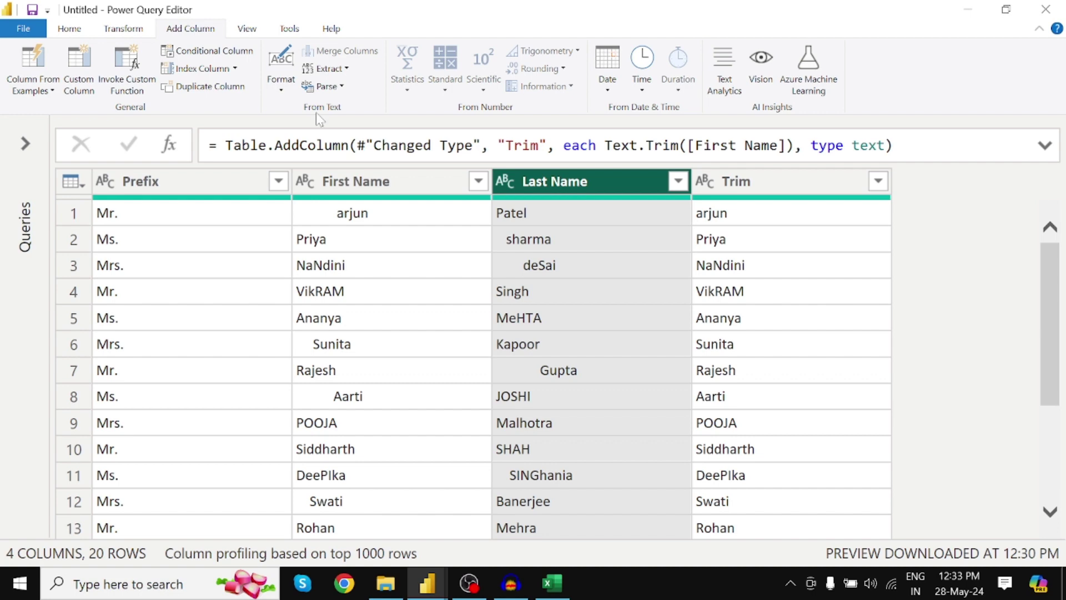
click(281, 83)
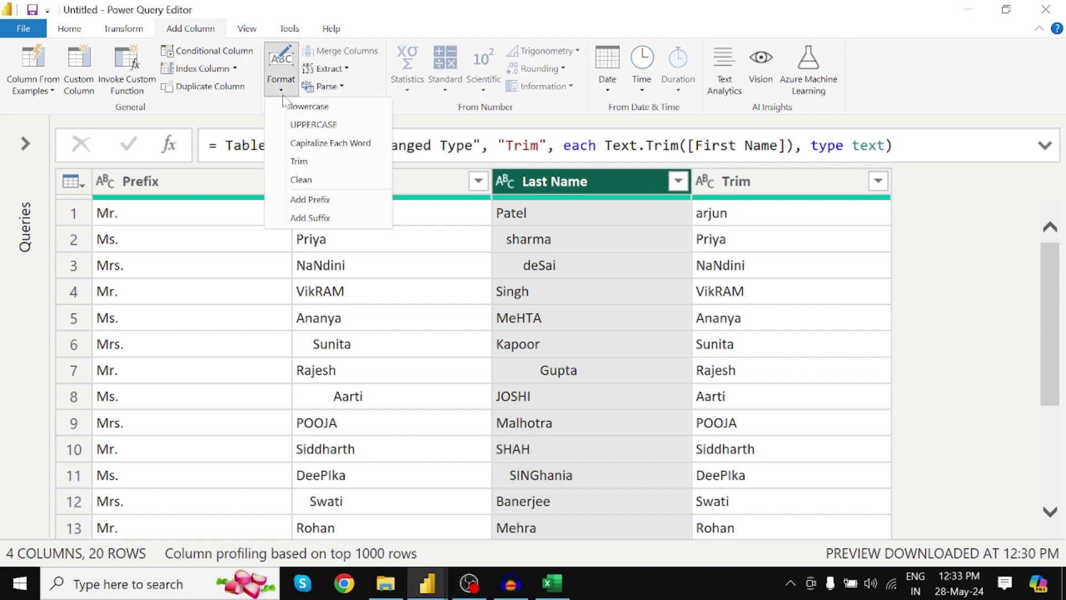
click(299, 161)
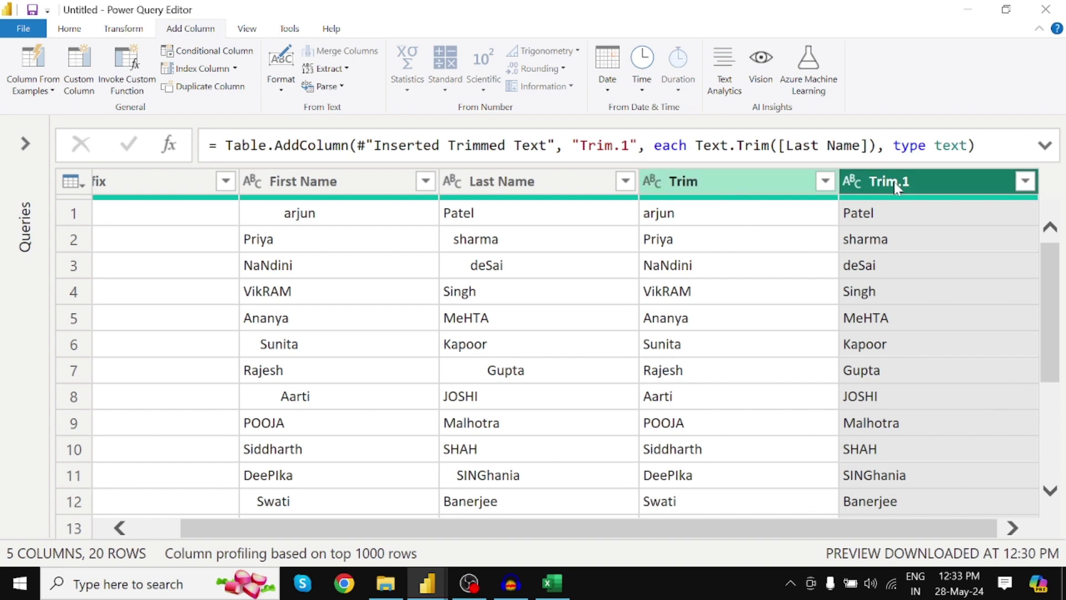
Step: Keep the Trim column's existing name and bring up the Format options
click(727, 182)
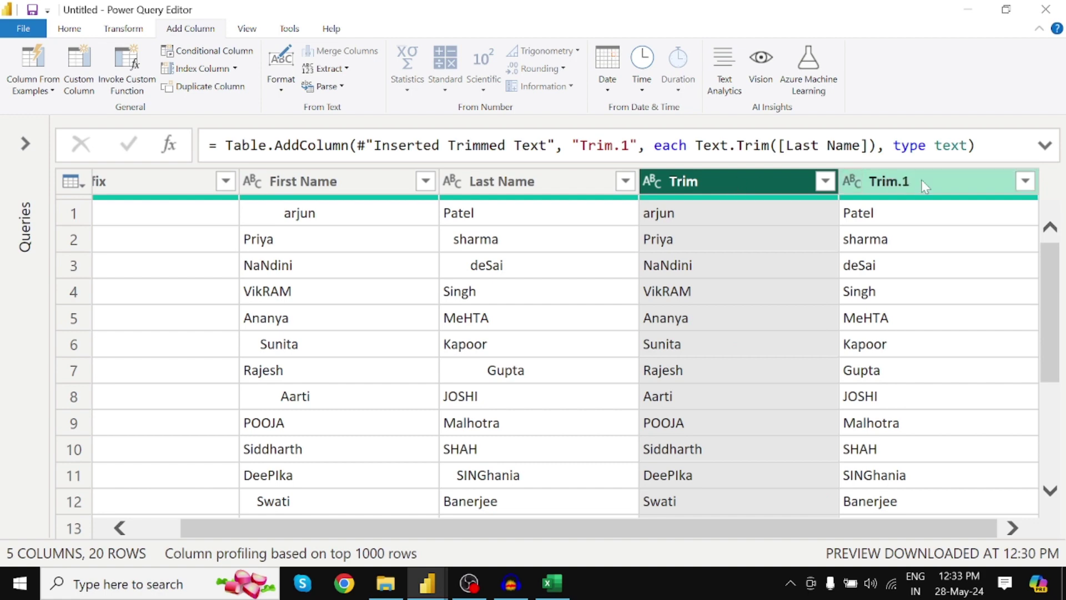
click(928, 179)
click(726, 179)
double_click(727, 184)
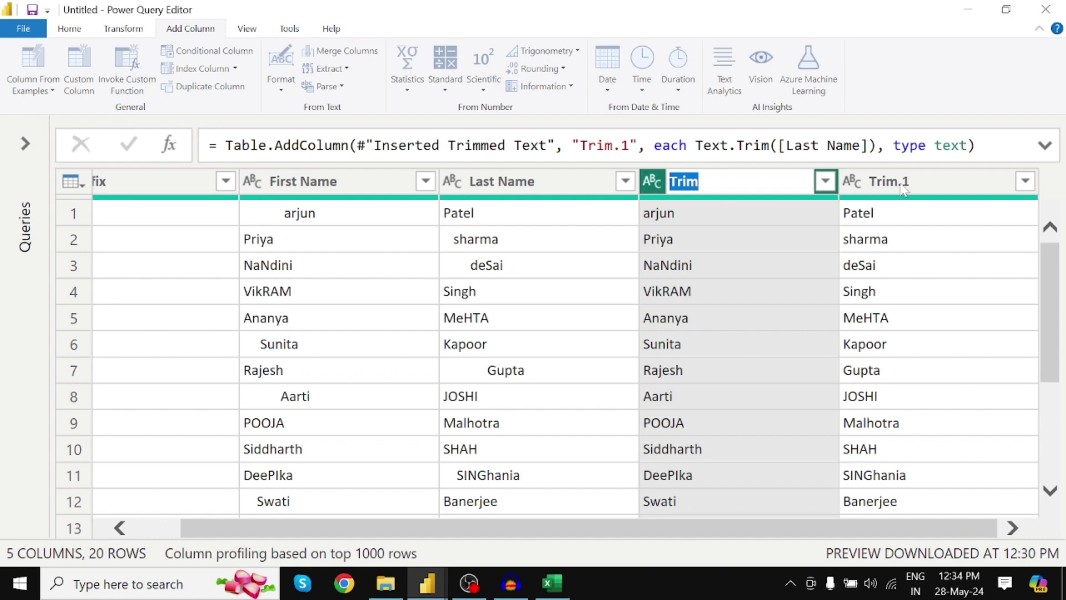
key(Return)
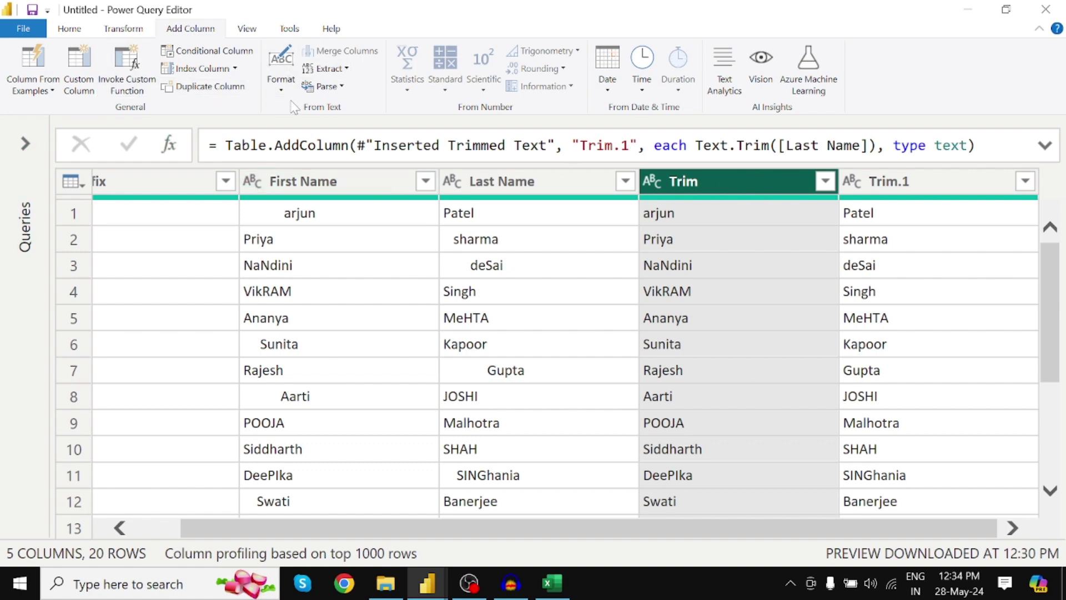
click(281, 83)
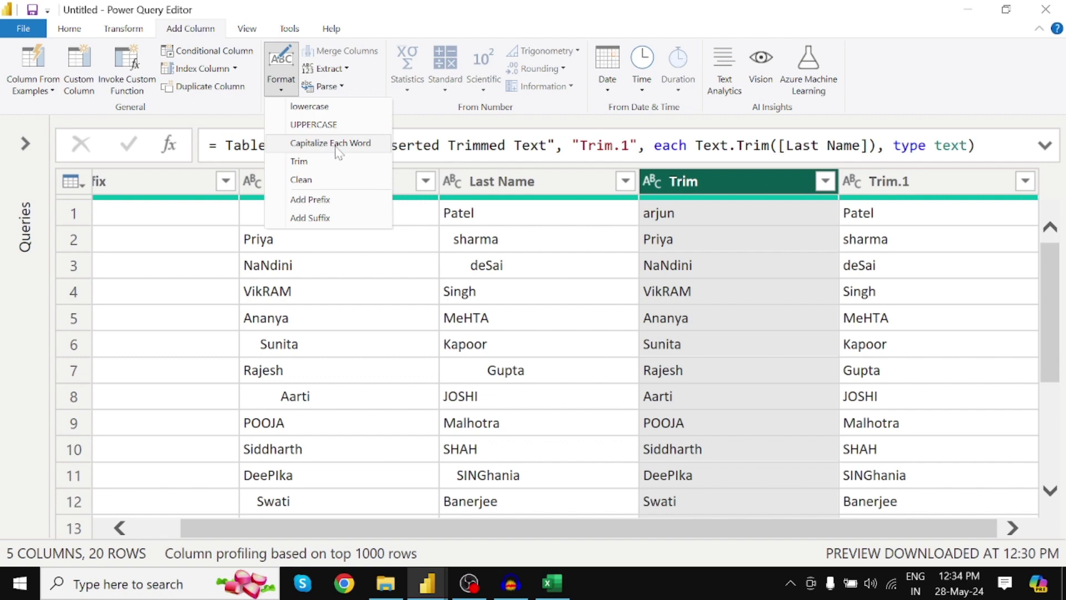
Step: Add Capitalize Each Word columns for the trimmed first names and the trimmed last names
click(336, 145)
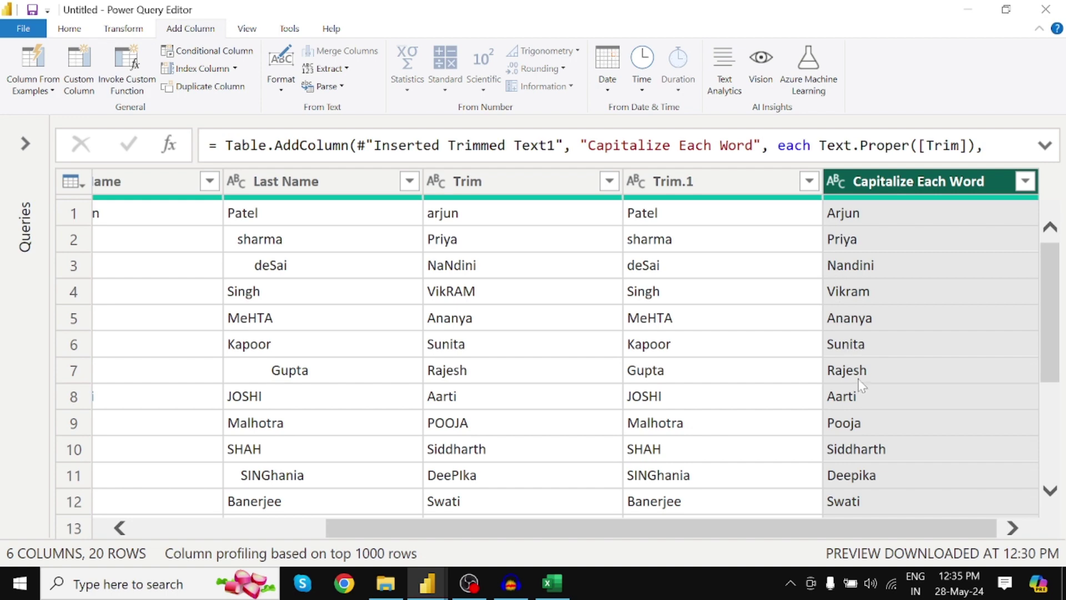
click(708, 187)
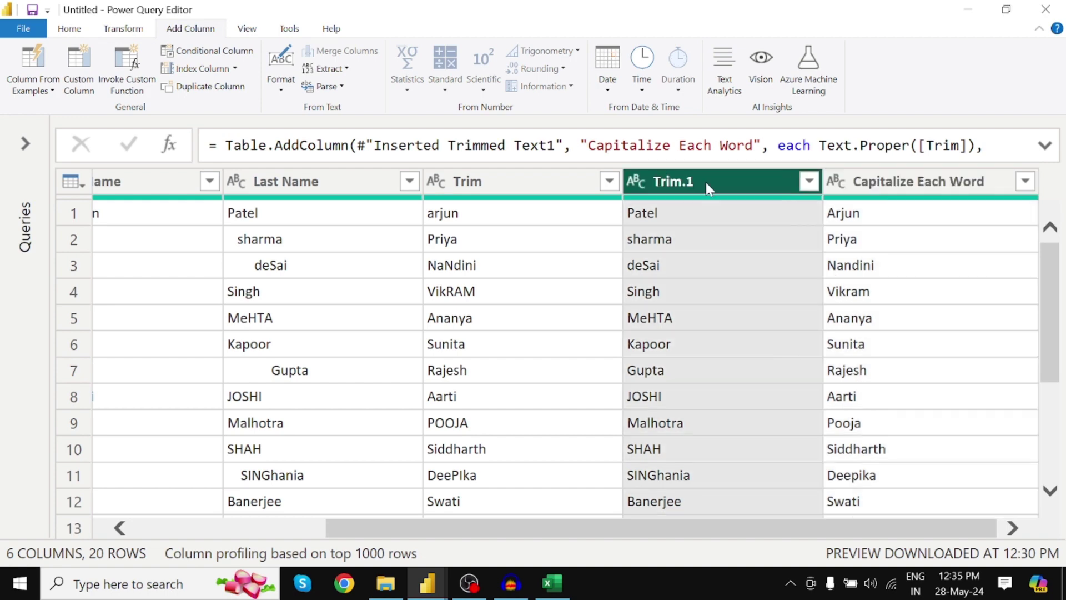
click(281, 81)
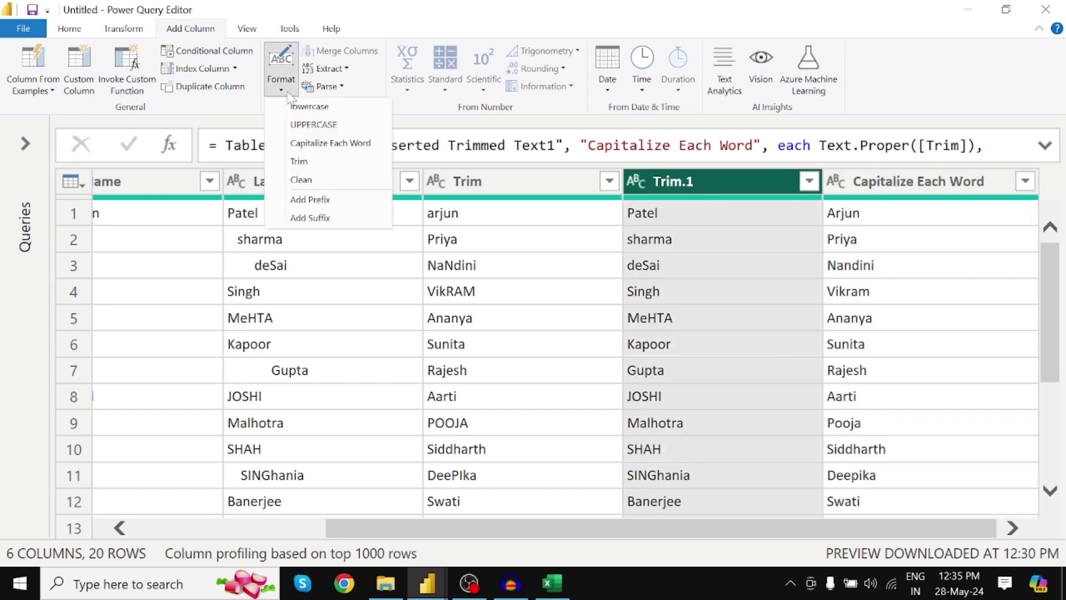
click(314, 143)
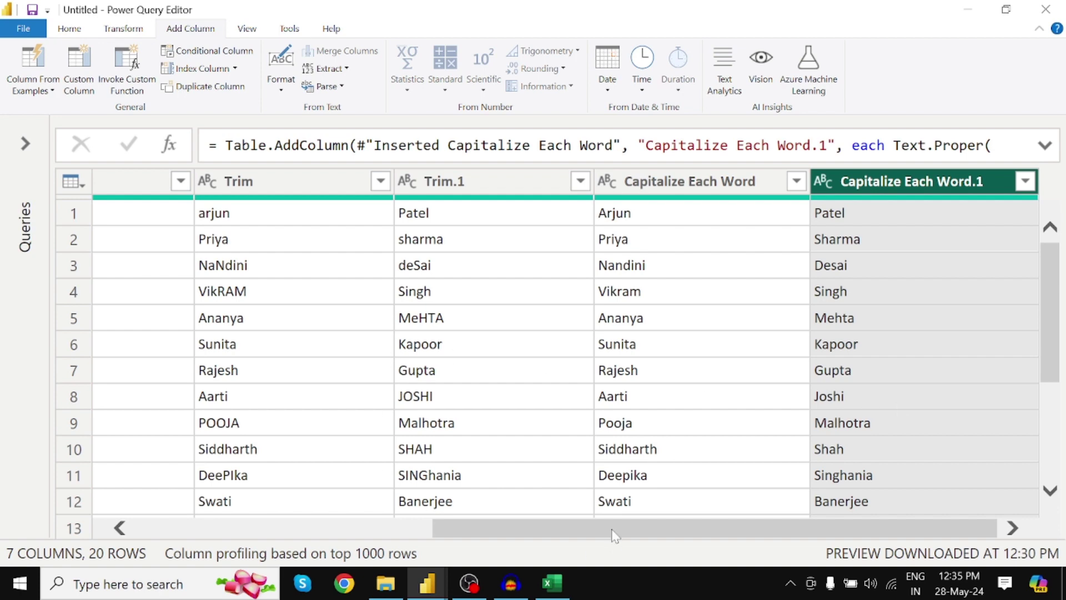
drag(614, 528, 327, 528)
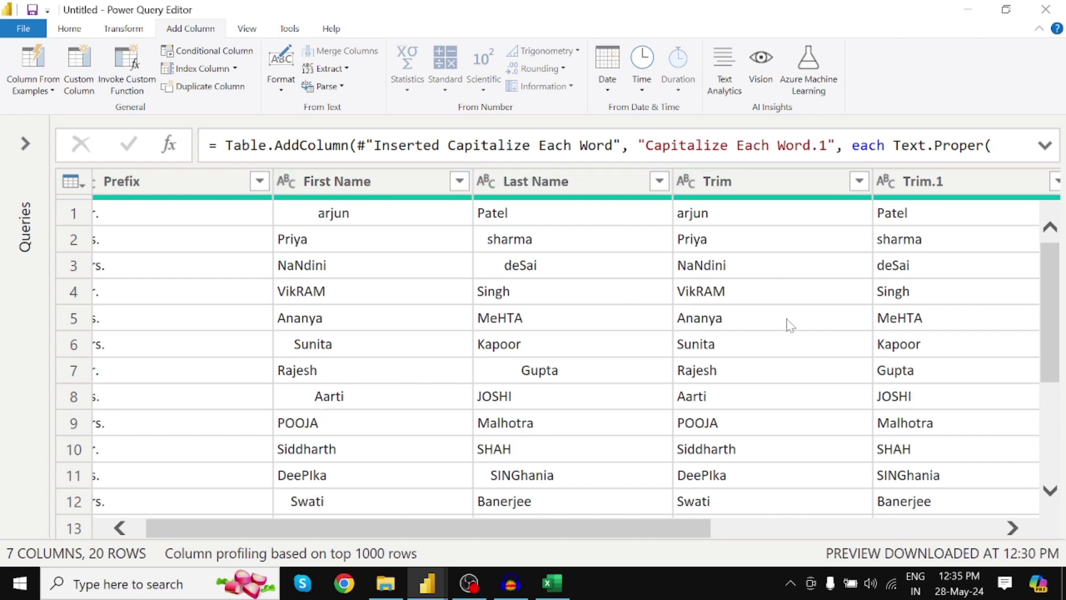
drag(675, 526, 914, 527)
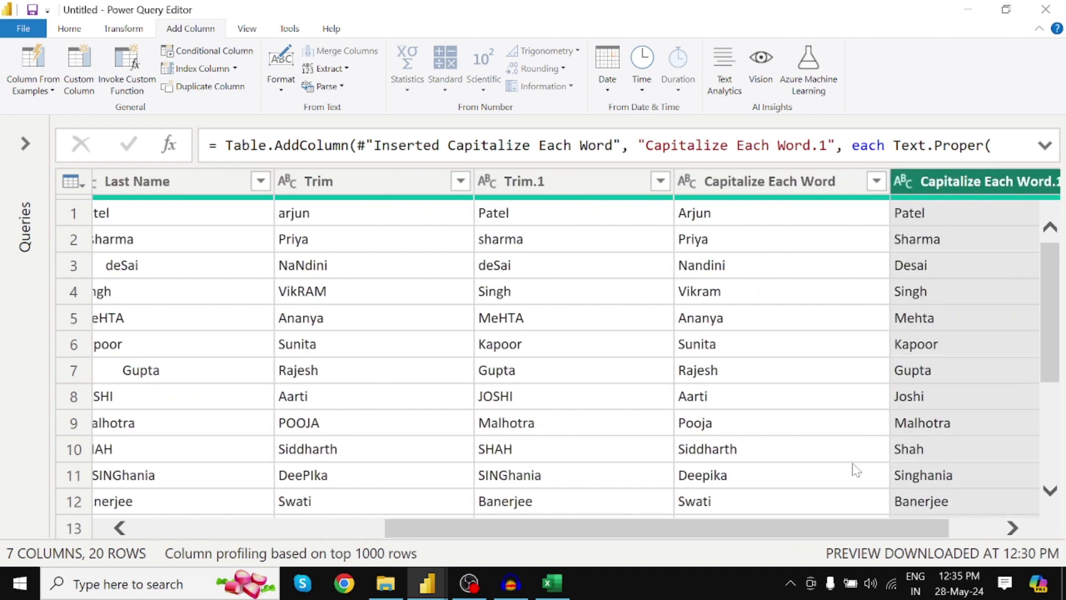
drag(822, 533, 898, 535)
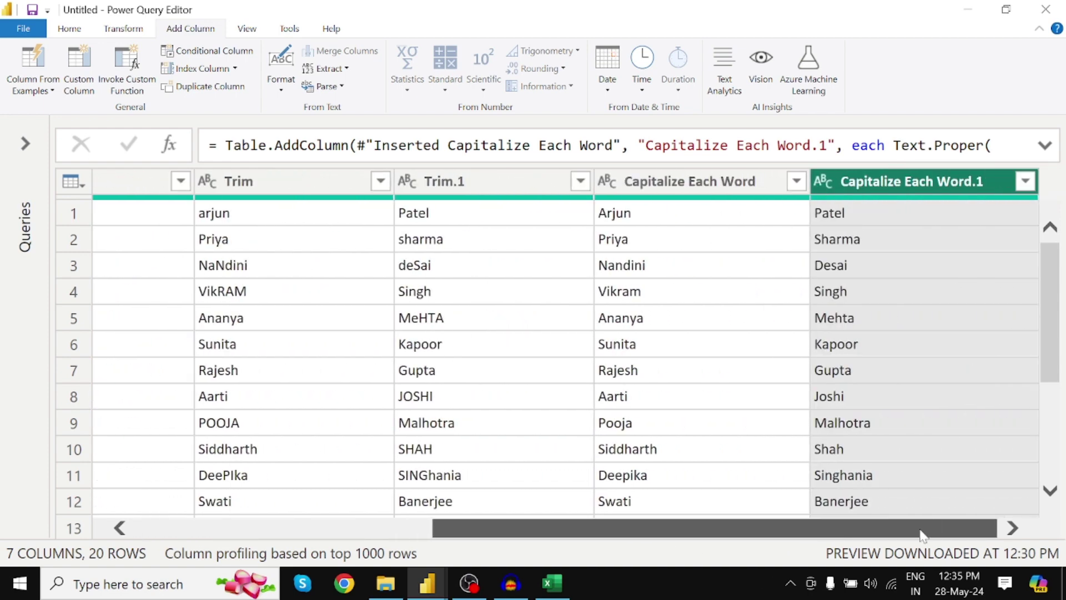
Step: Select the Capitalize Each Word and Capitalize Each Word.1 columns together
click(676, 191)
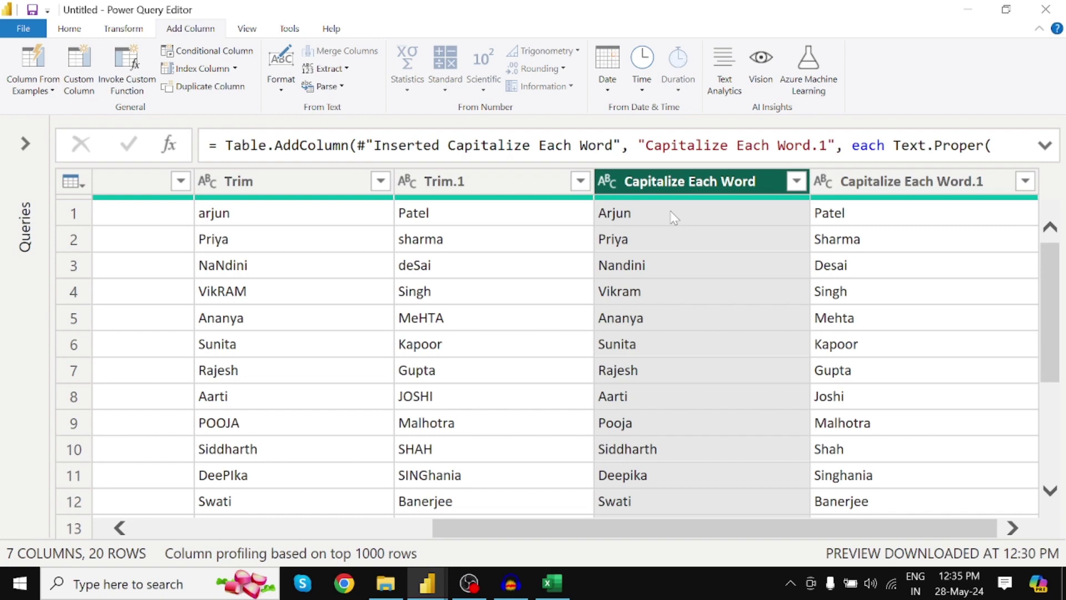
click(281, 88)
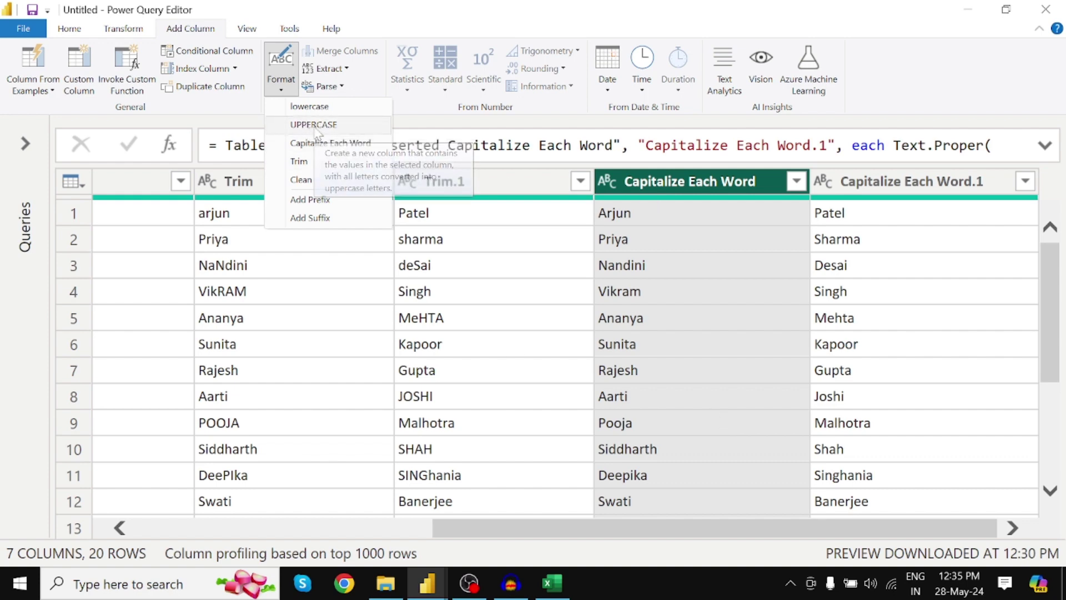
click(927, 184)
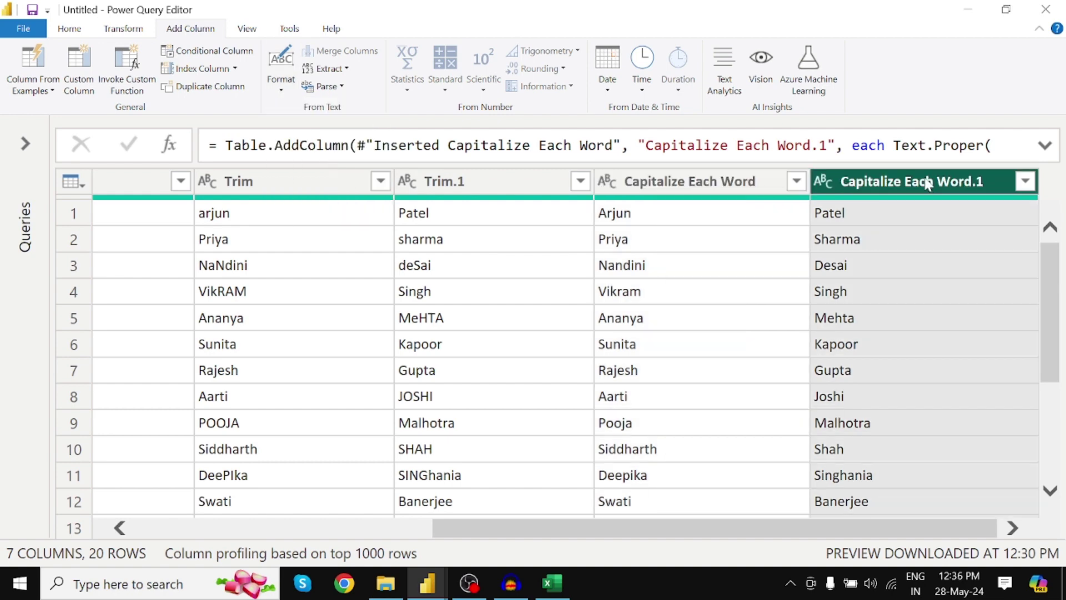
shift+click(928, 184)
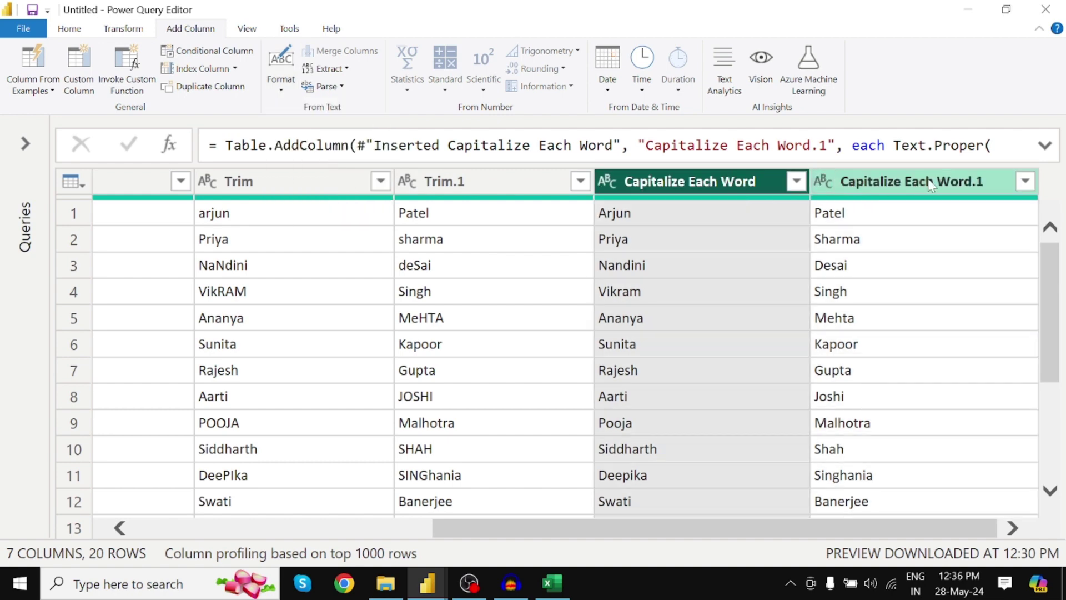
click(930, 184)
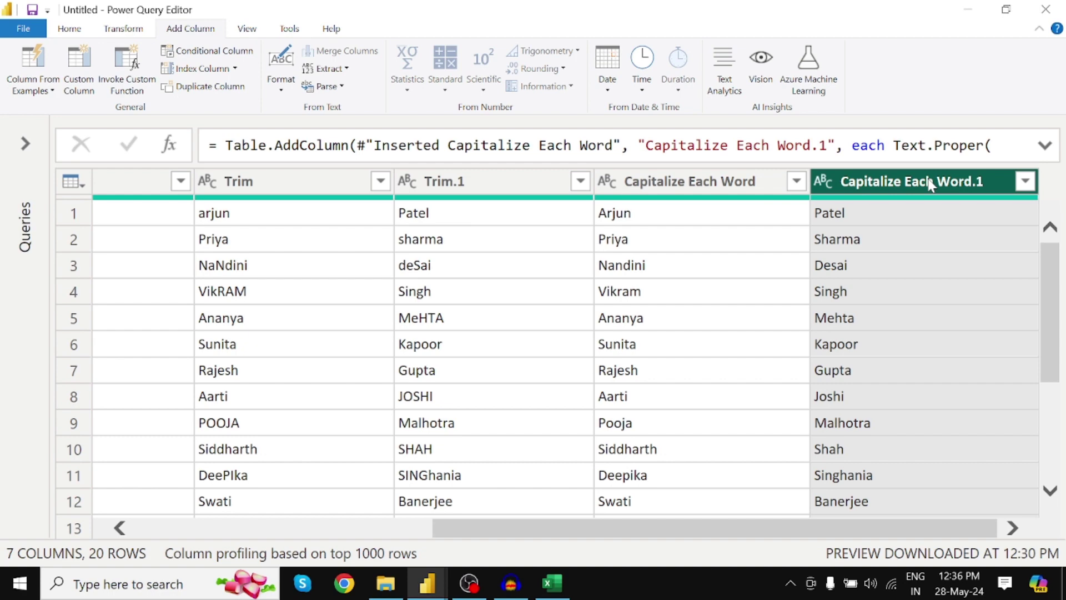
shift+click(722, 192)
click(708, 187)
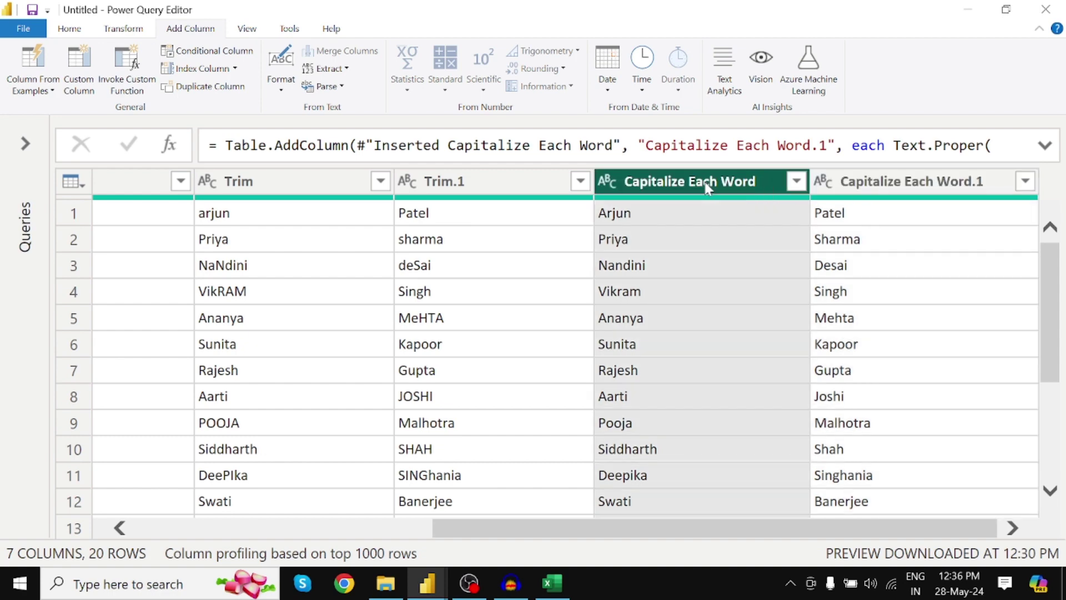
click(281, 72)
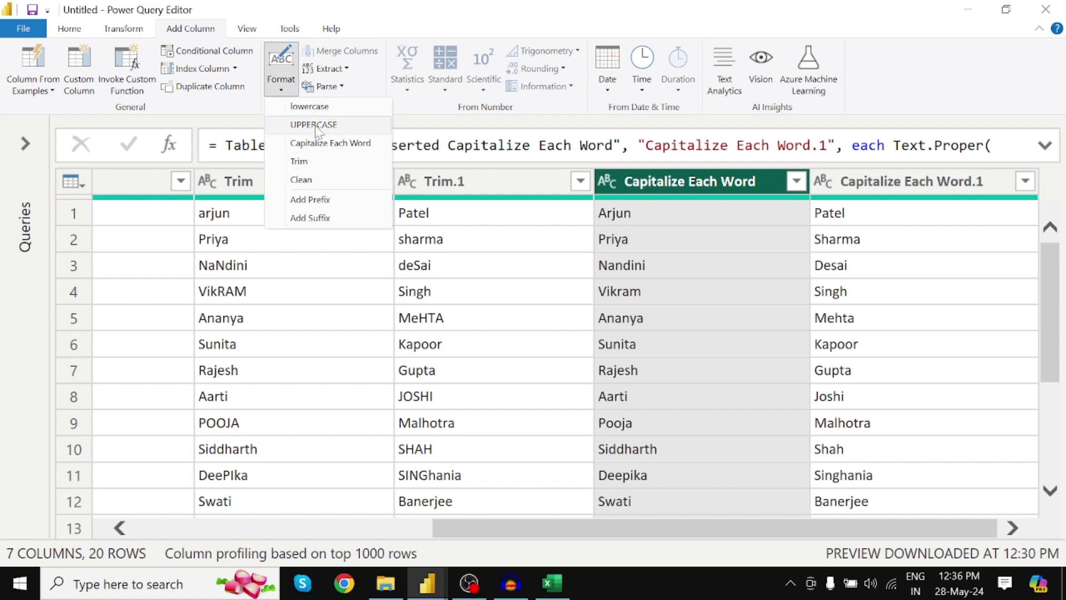
click(704, 183)
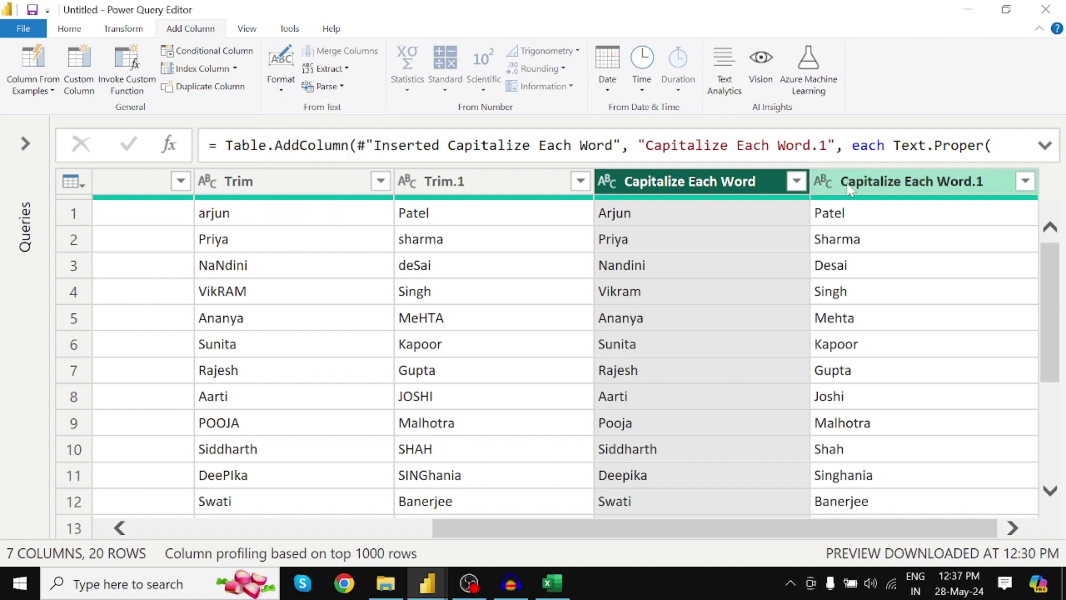
shift+click(879, 189)
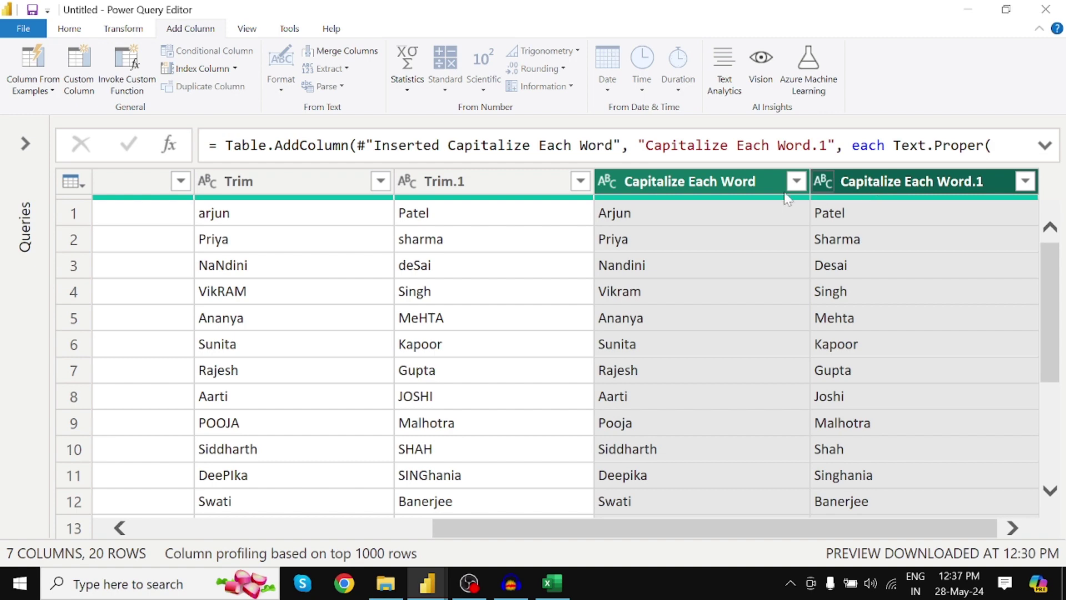
Step: Select Capitalize Each Word plus Capitalize Each Word.1 and start Merge Columns on them
ctrl+click(883, 181)
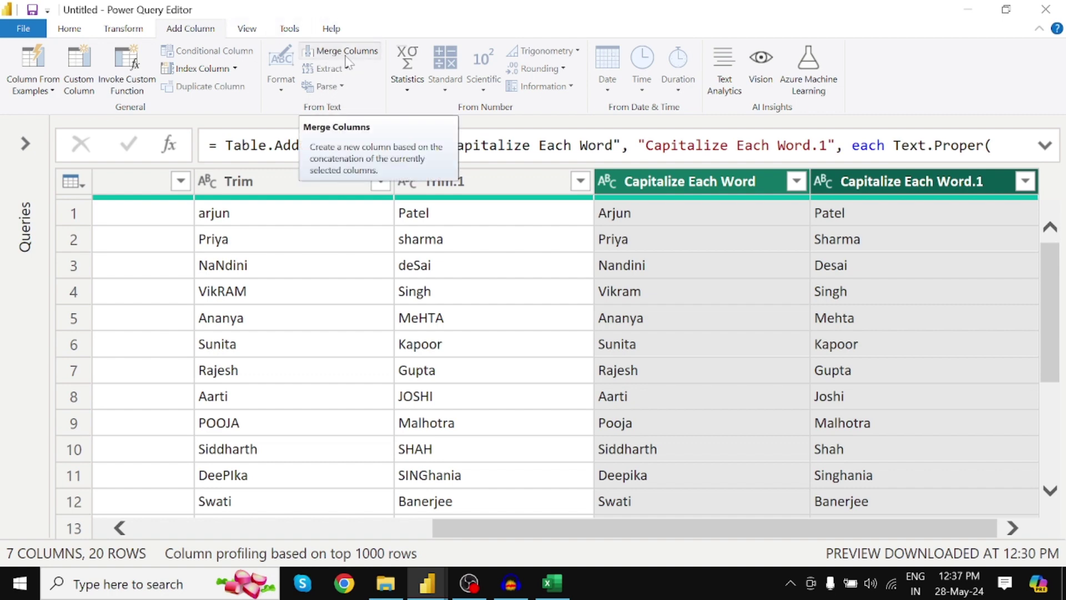
click(697, 192)
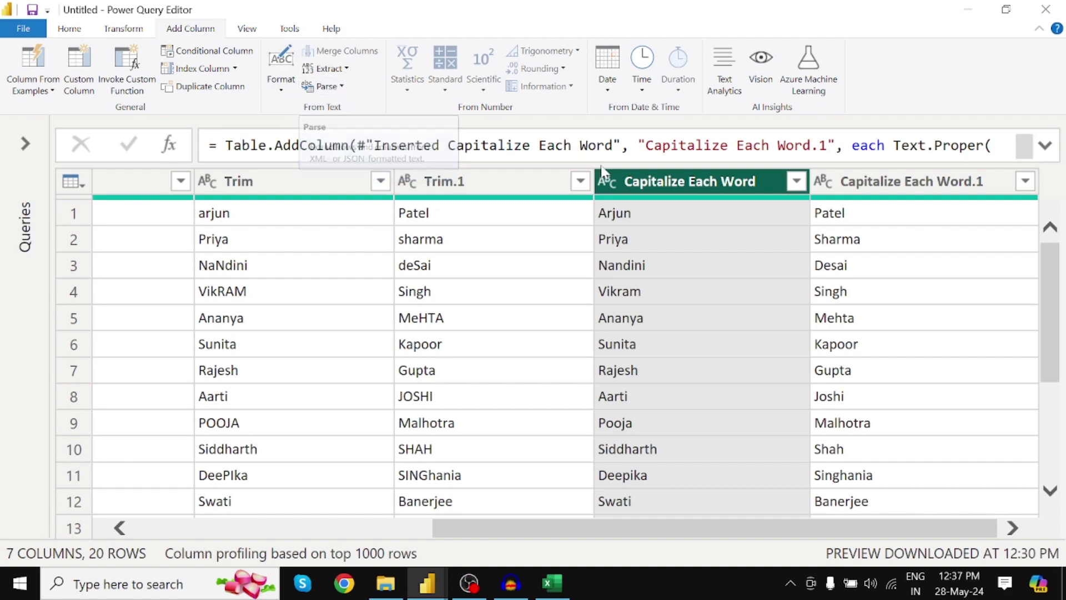
ctrl+click(879, 186)
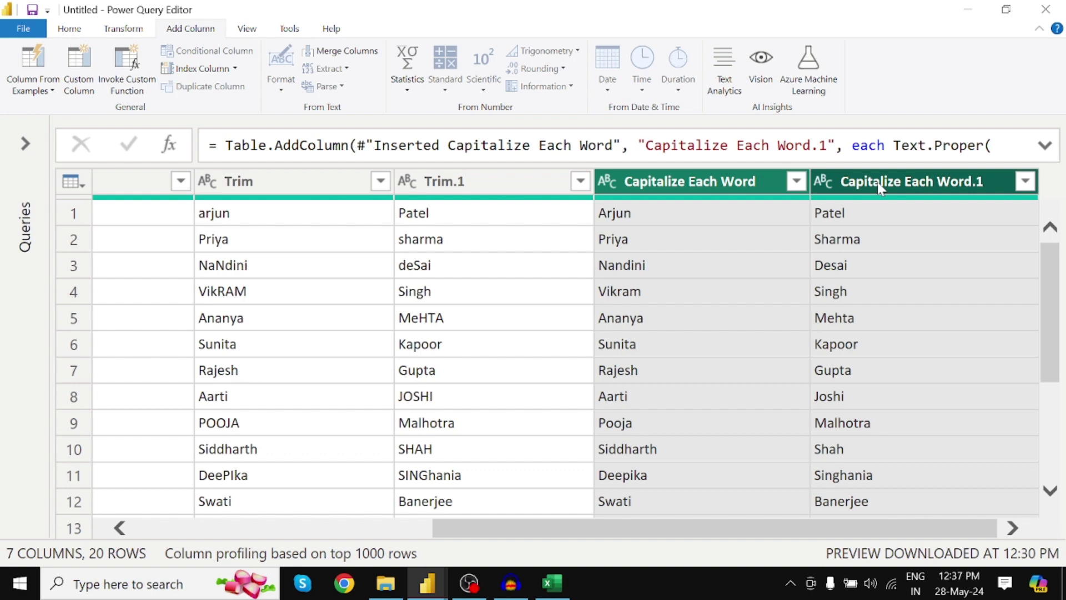
click(355, 55)
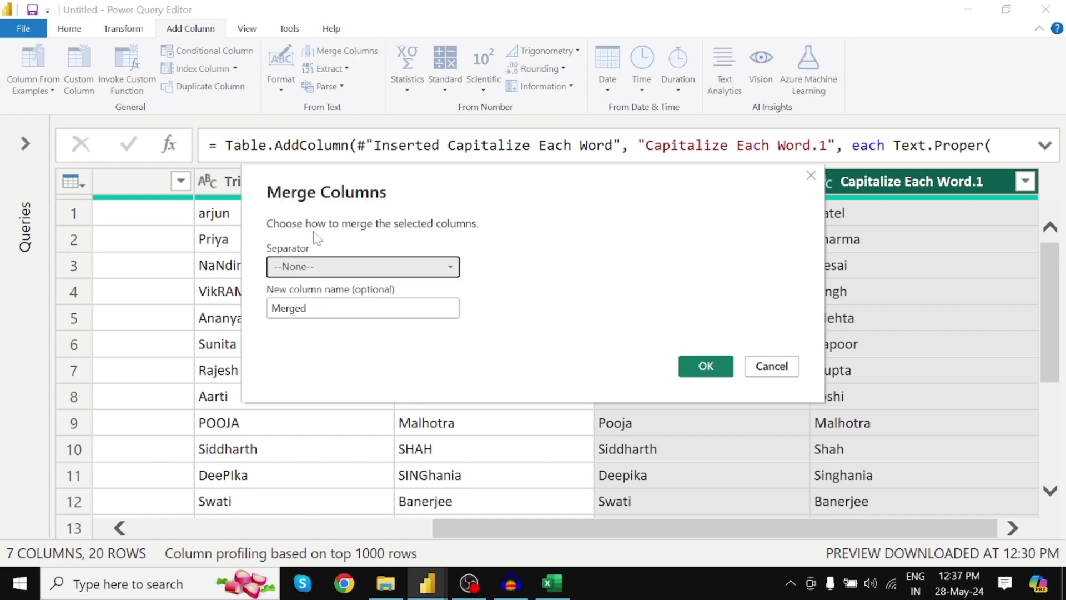
Step: Merge the capitalised first and last names with a Space separator into a new Full Name column
click(346, 269)
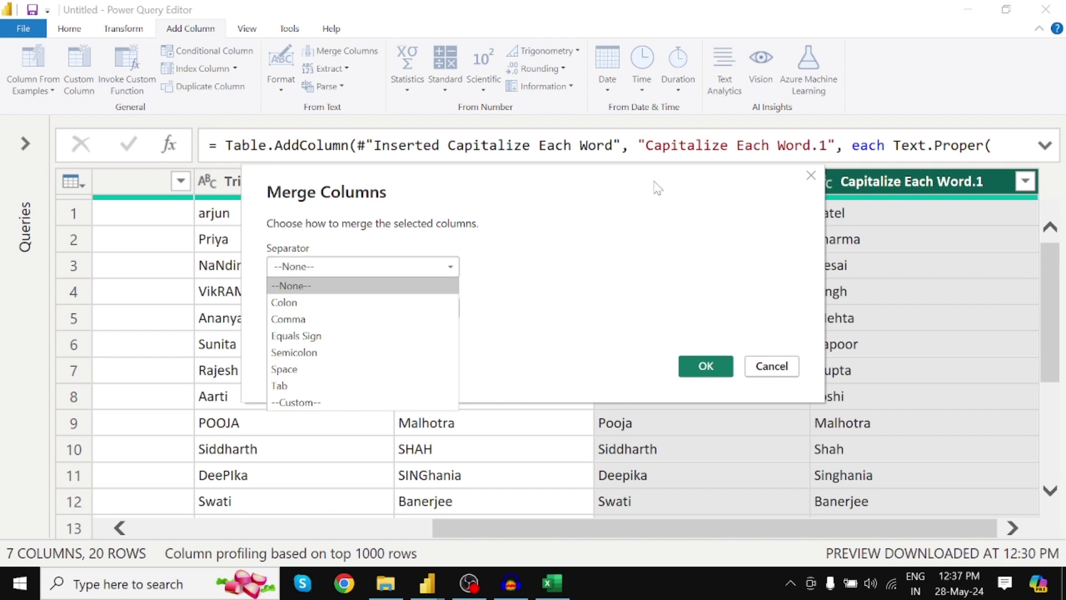
drag(657, 185, 492, 201)
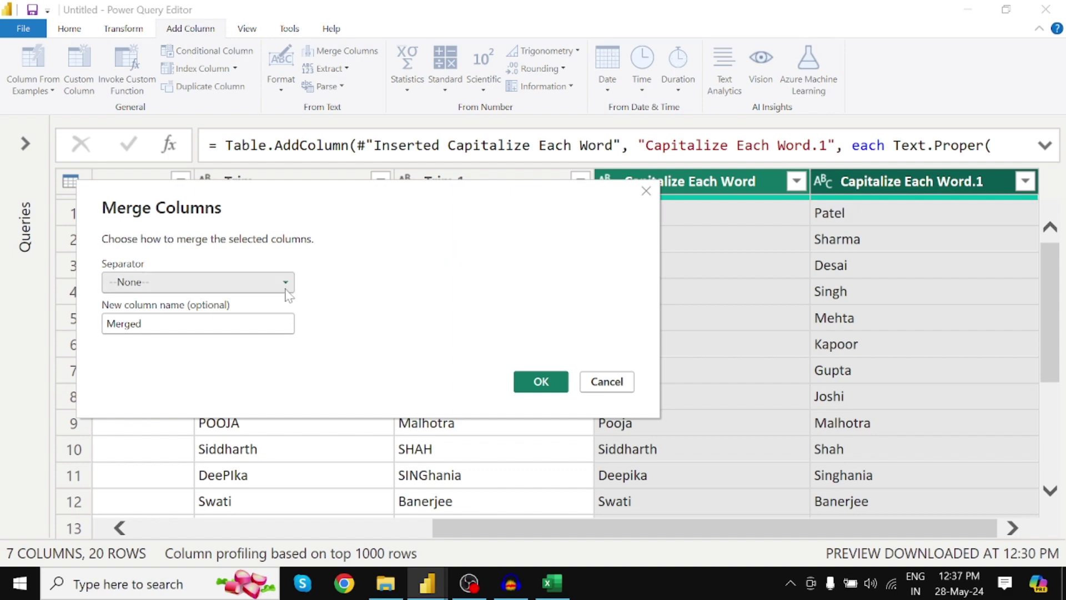
click(267, 286)
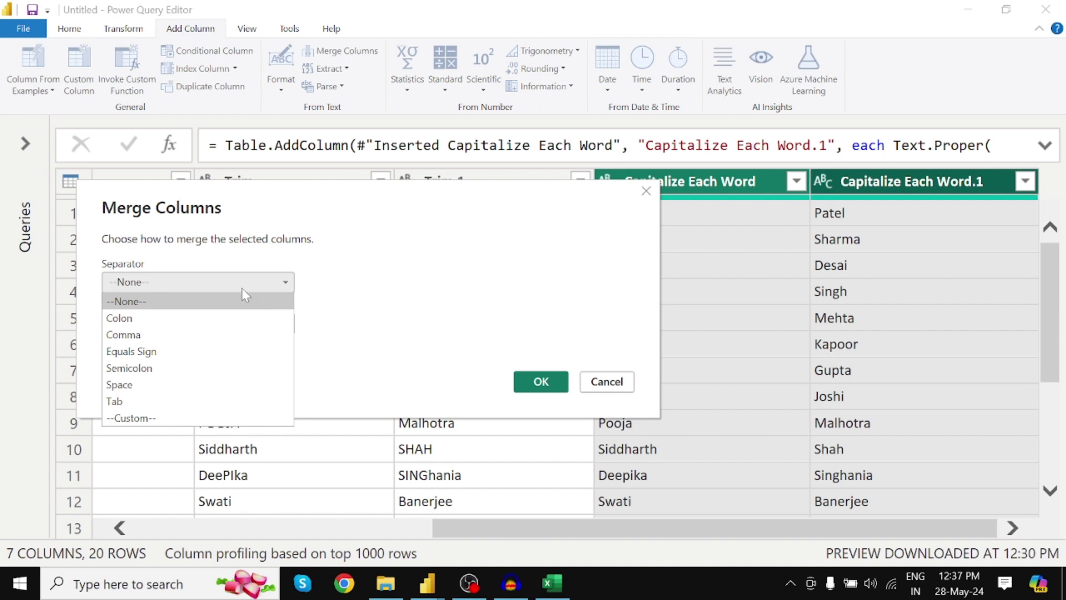
click(192, 385)
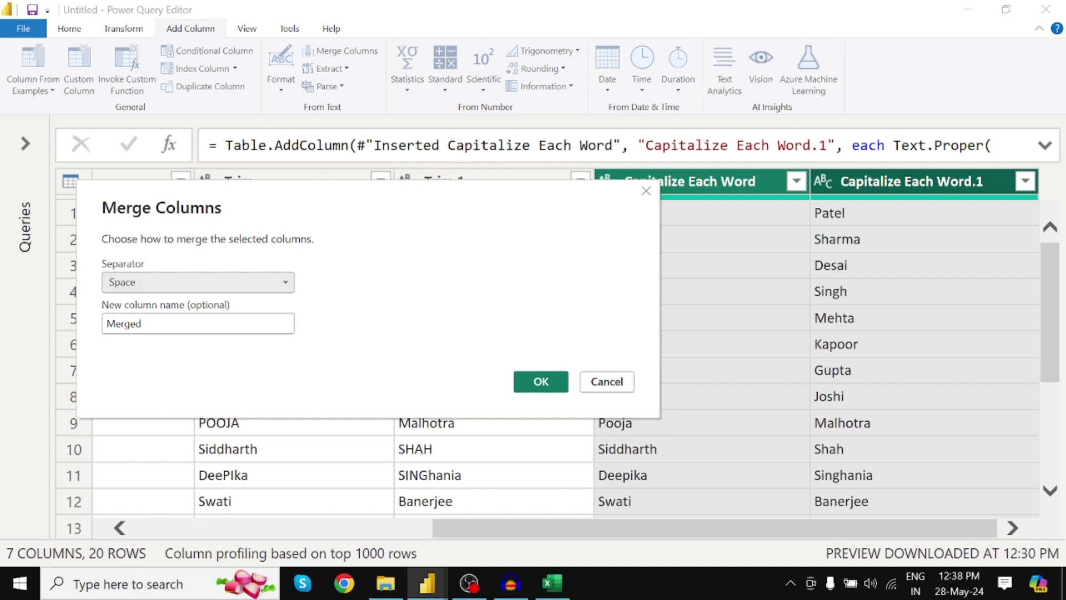
double_click(152, 329)
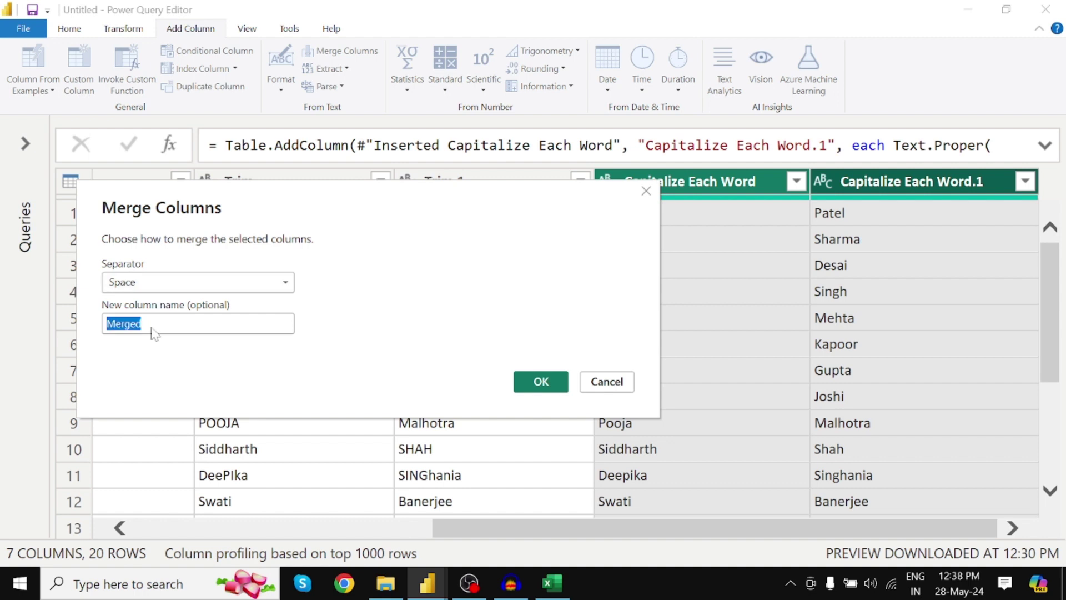
text(Full Name)
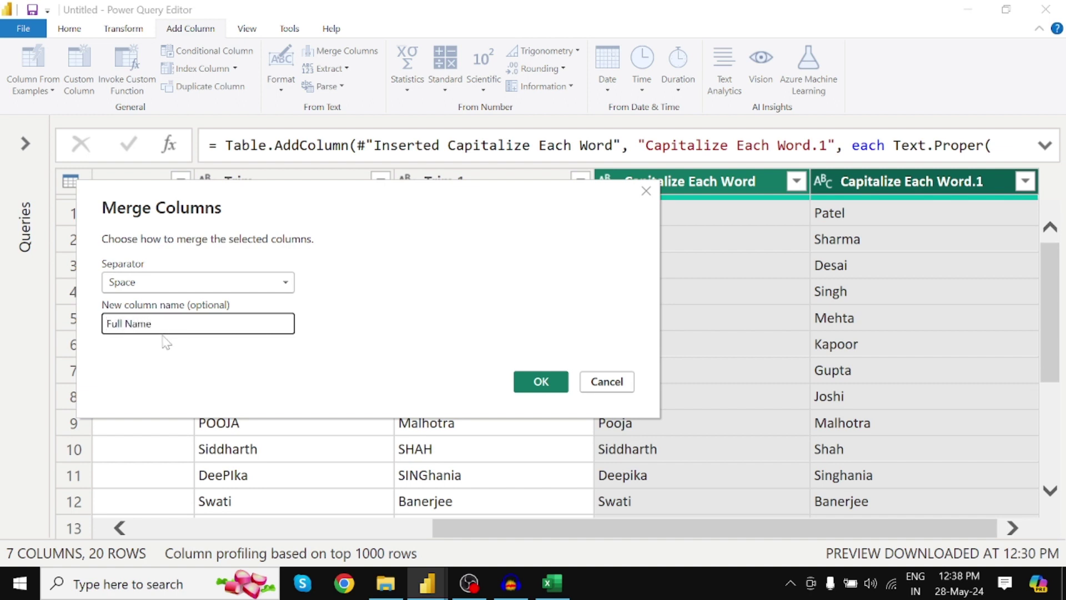
click(537, 383)
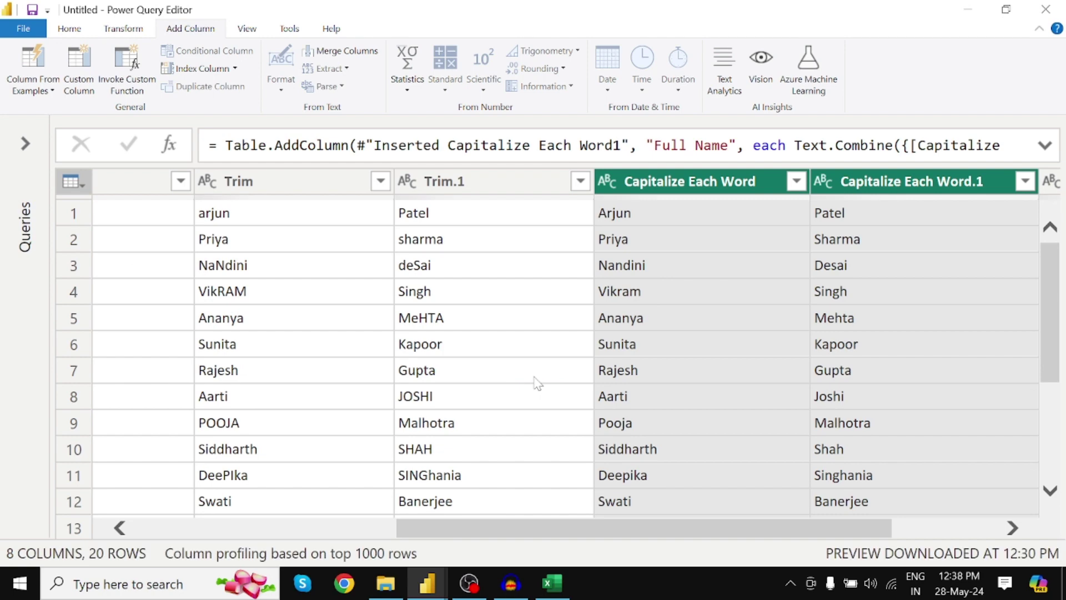
scroll(691, 529, right, 3)
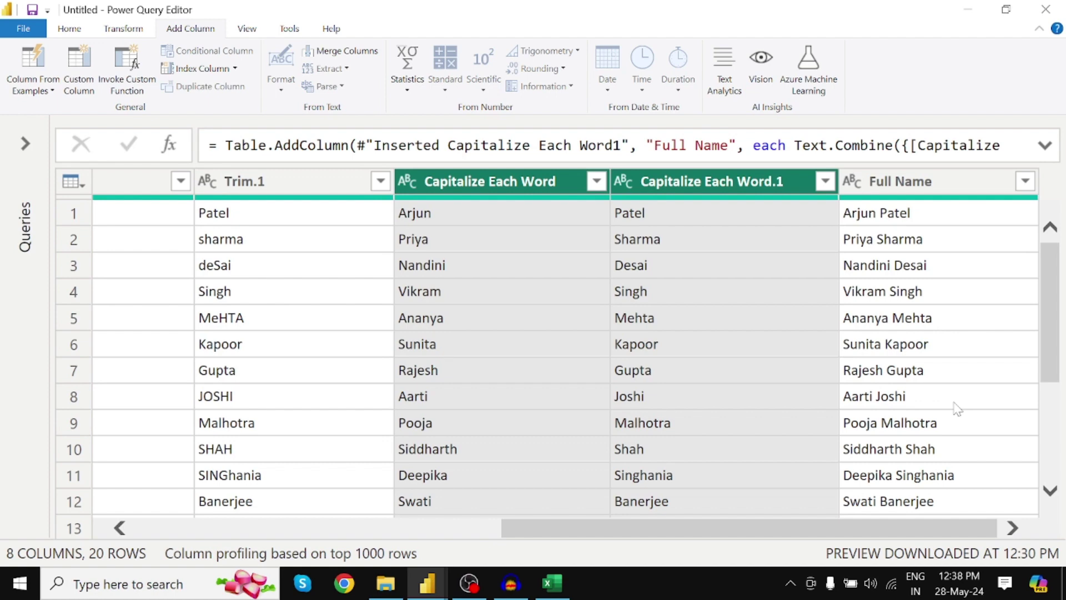
click(561, 580)
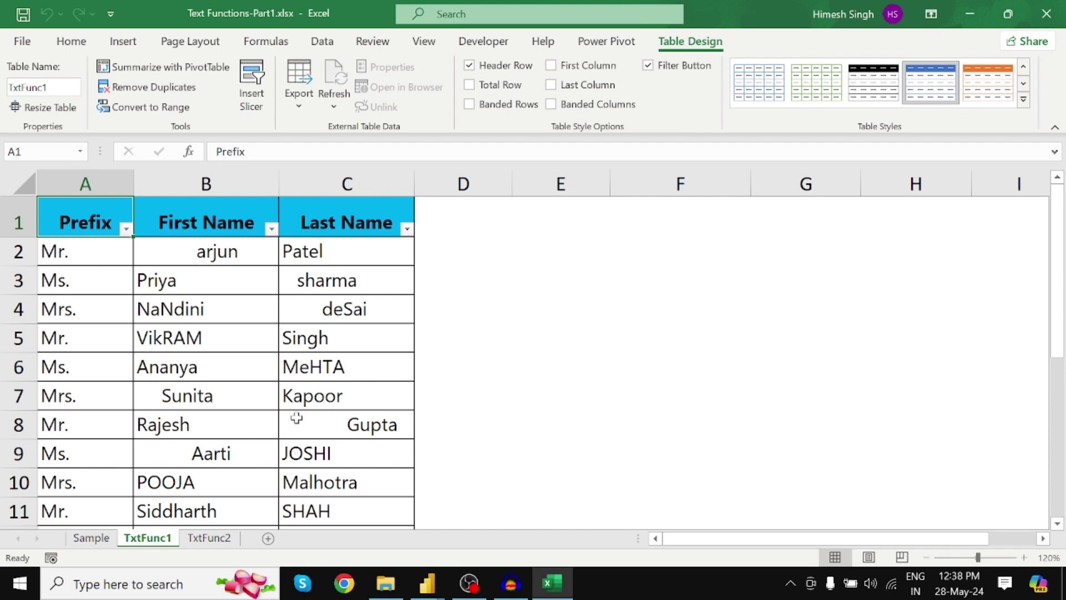
scroll(295, 419, down, 10)
scroll(254, 409, up, 10)
drag(1058, 275, 1061, 436)
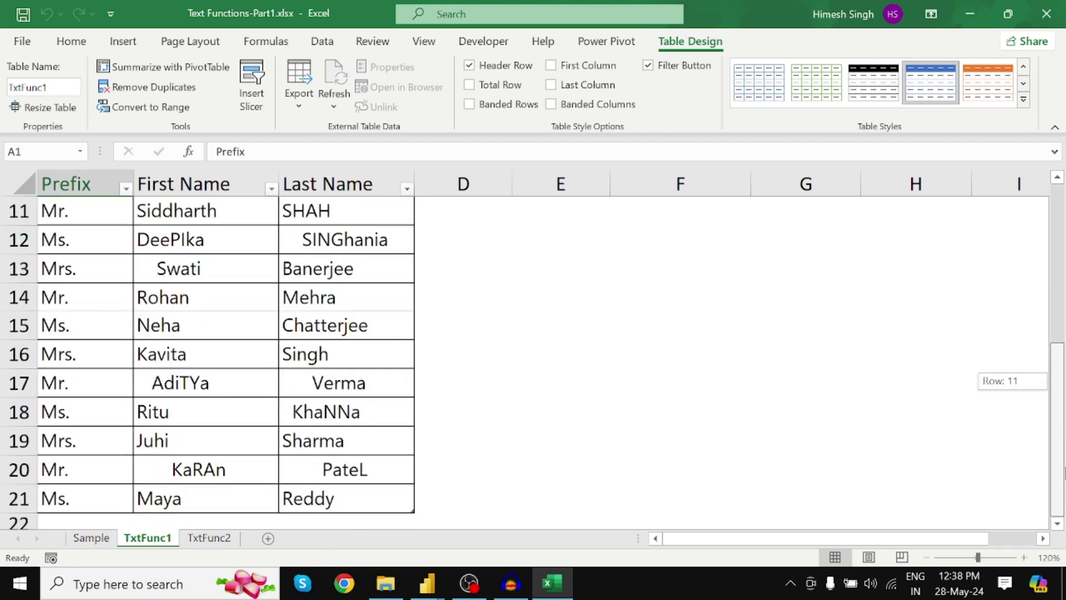
click(95, 522)
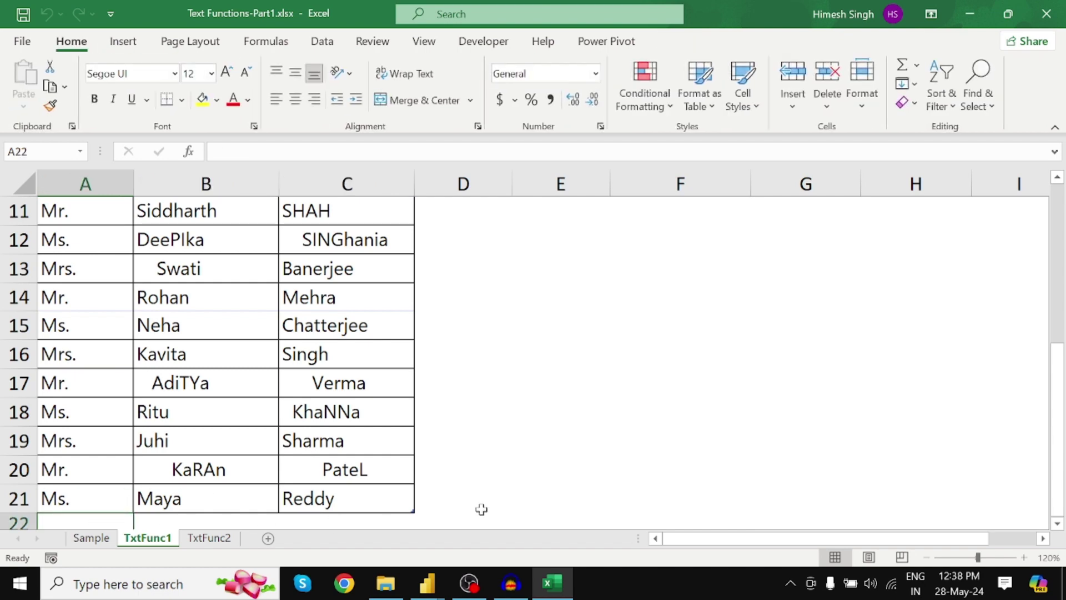
key(Down)
key(Down)
key(Down)
key(Down)
key(Down)
key(Down)
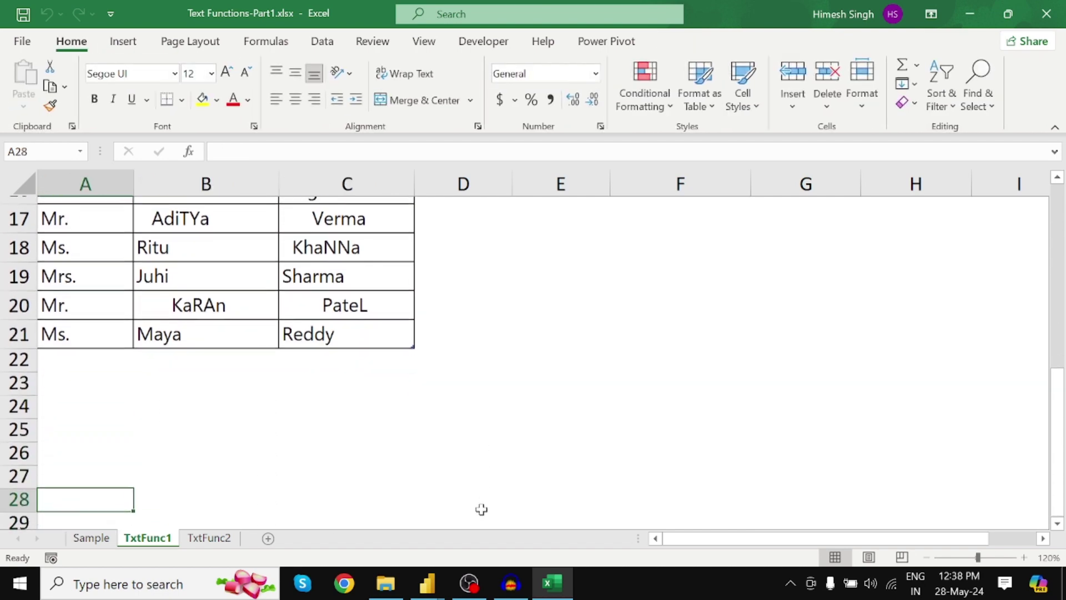
click(80, 346)
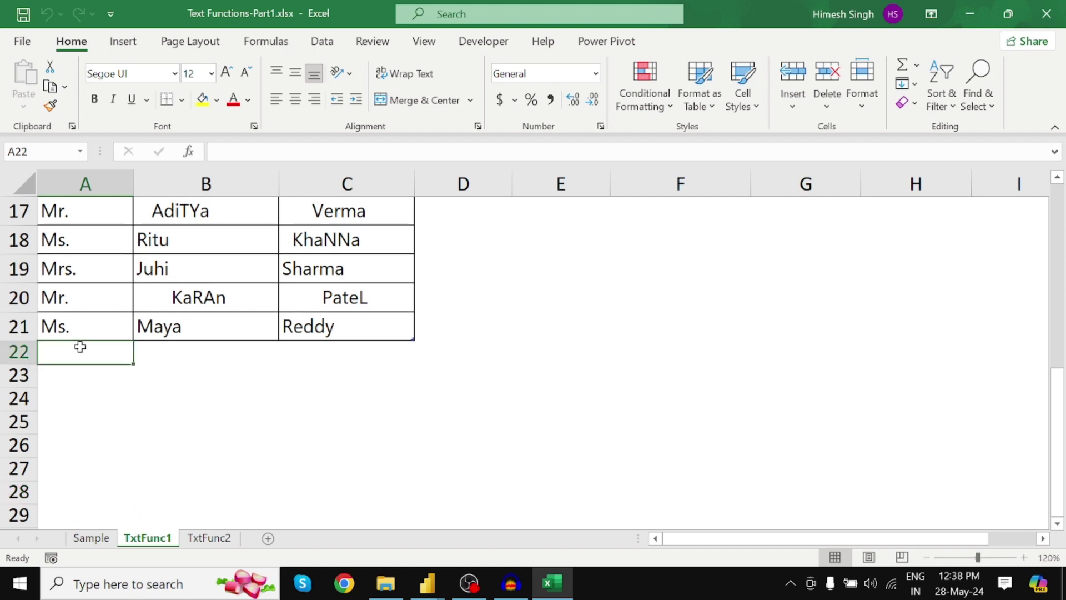
text(M)
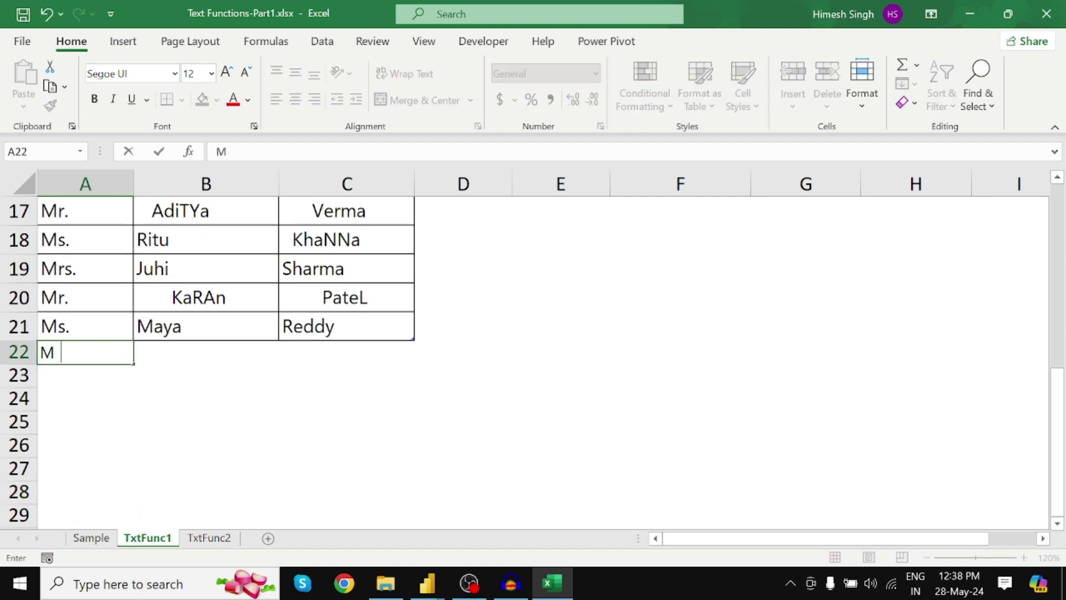
text(s.)
key(Tab)
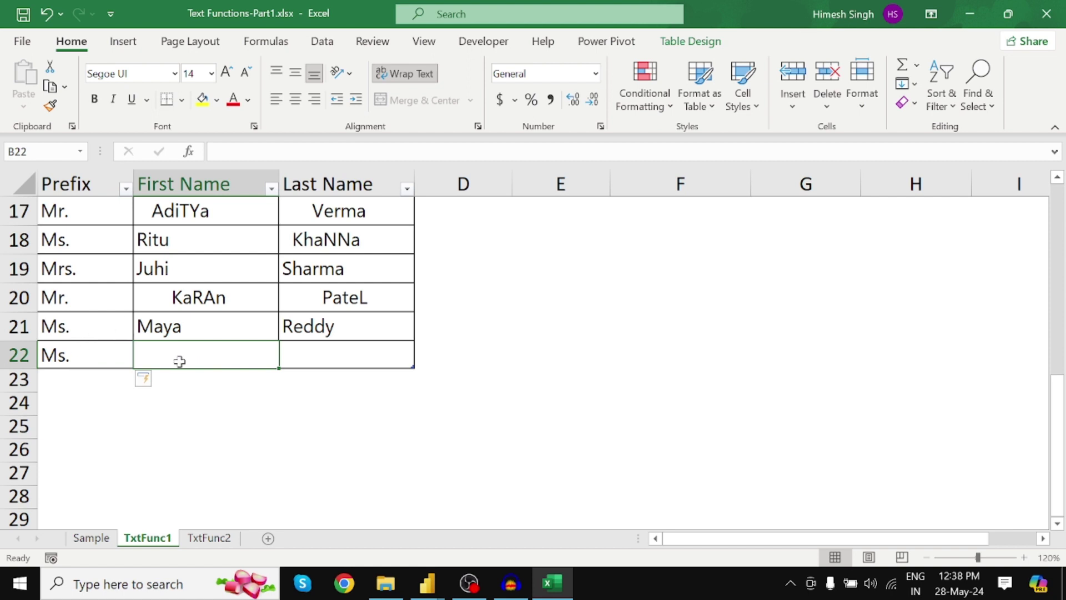
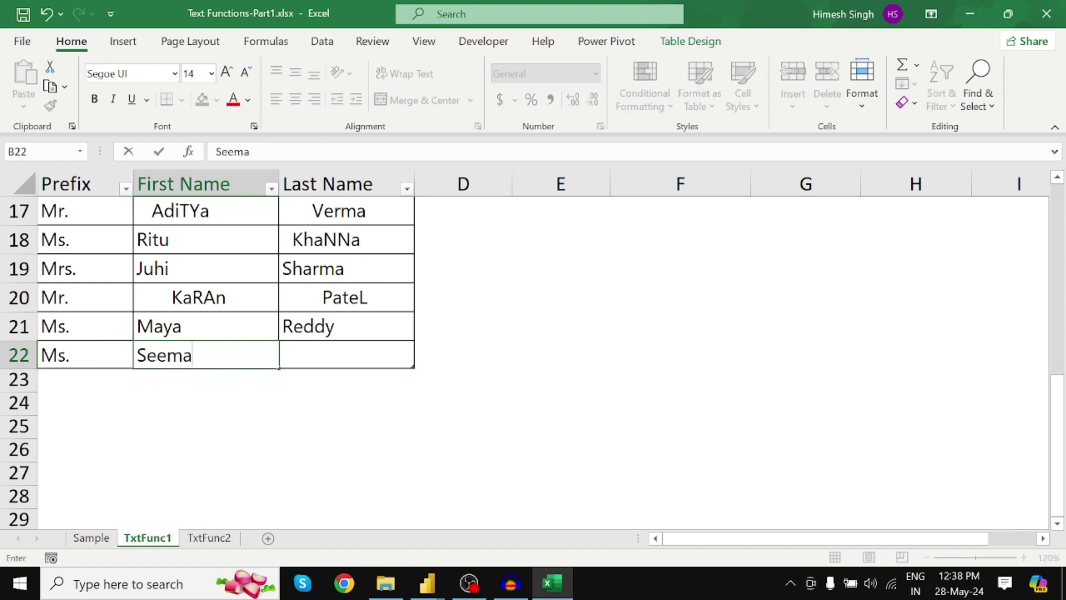
key(Tab)
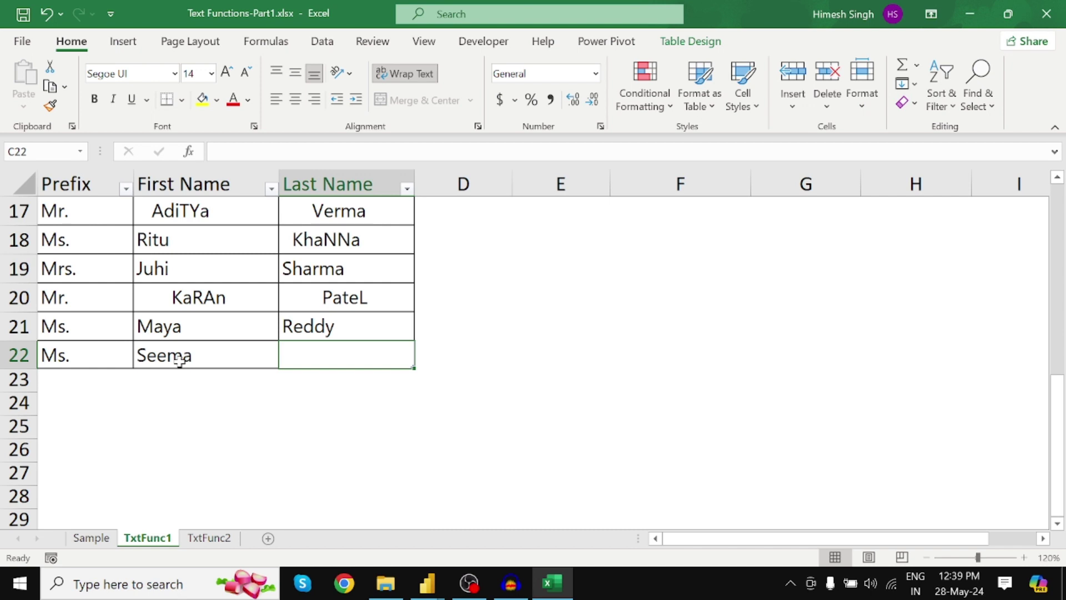
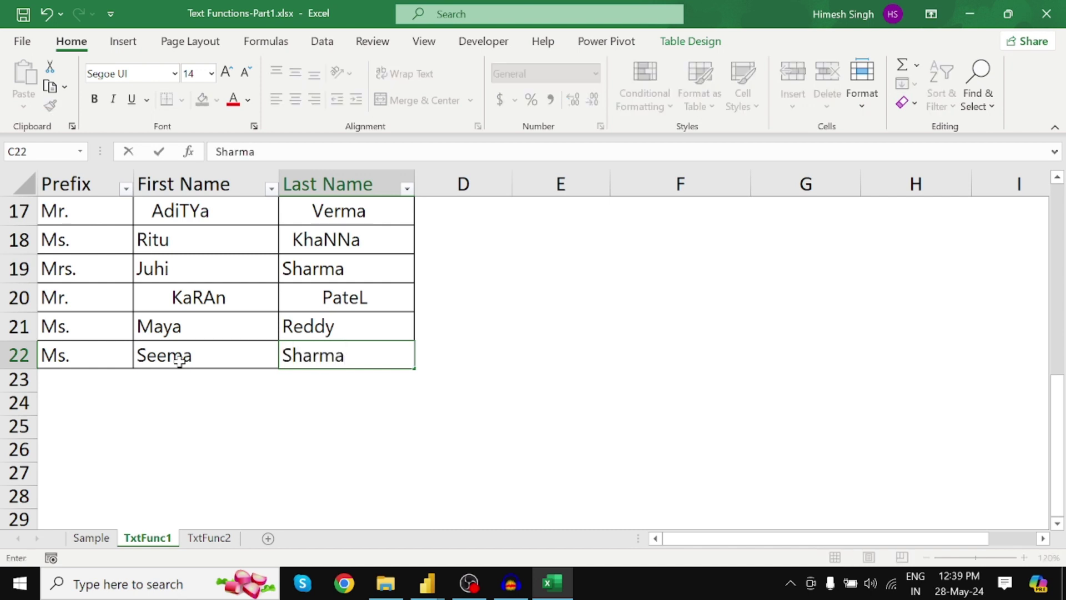
click(292, 355)
drag(292, 355, 346, 355)
text(SHAR)
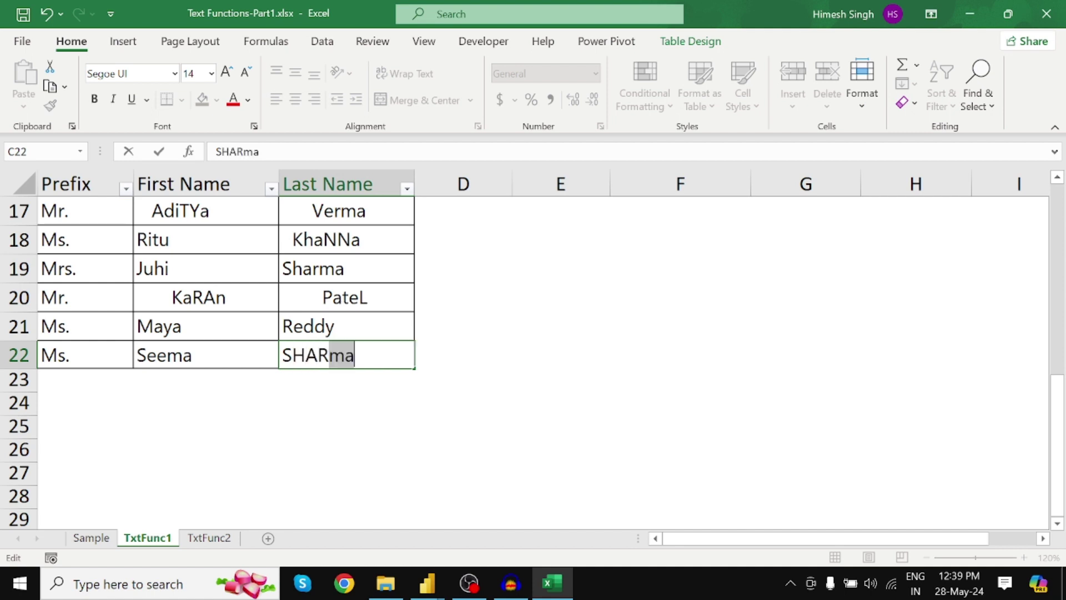
text(MA)
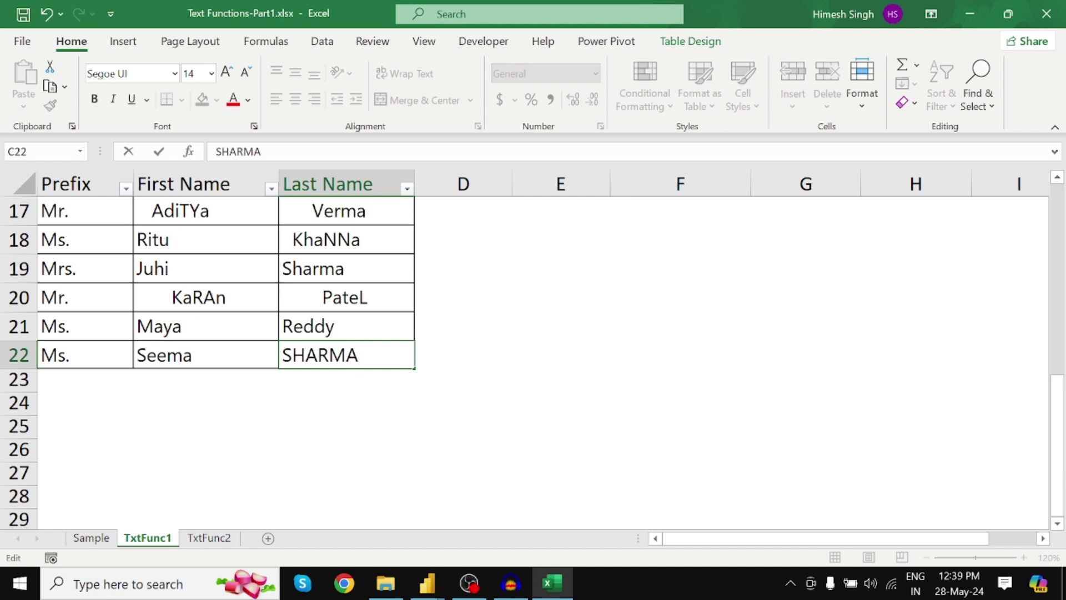
click(140, 356)
double_click(139, 357)
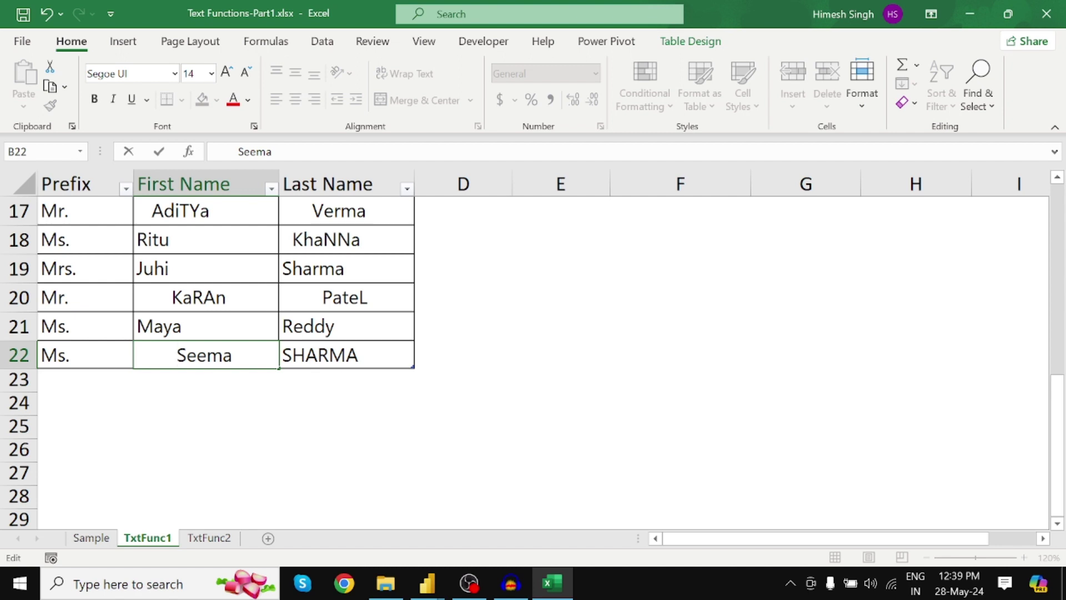
drag(176, 356, 186, 355)
text(s)
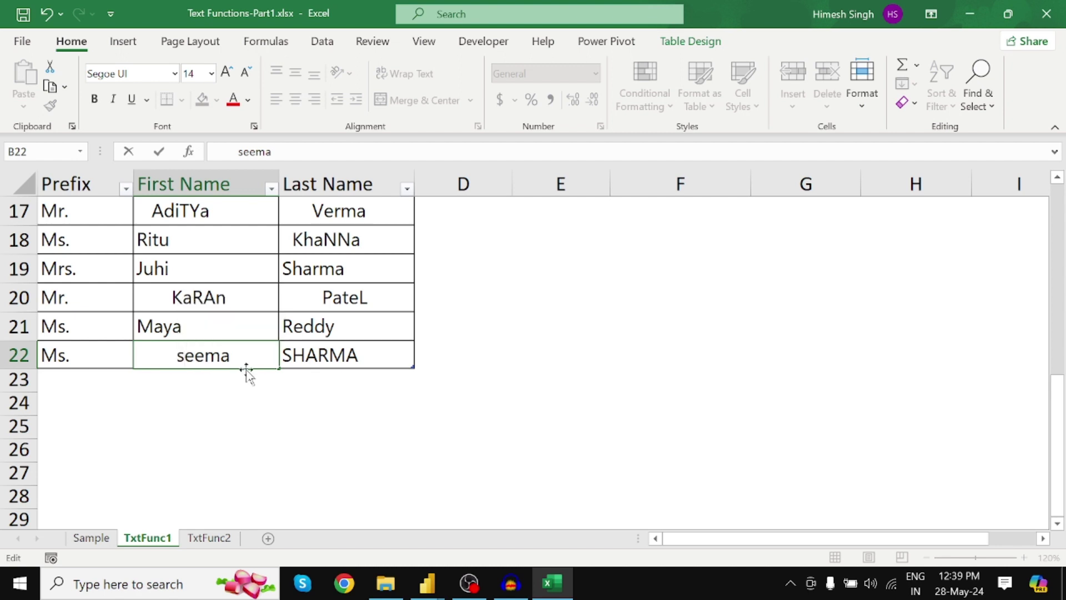
key(Return)
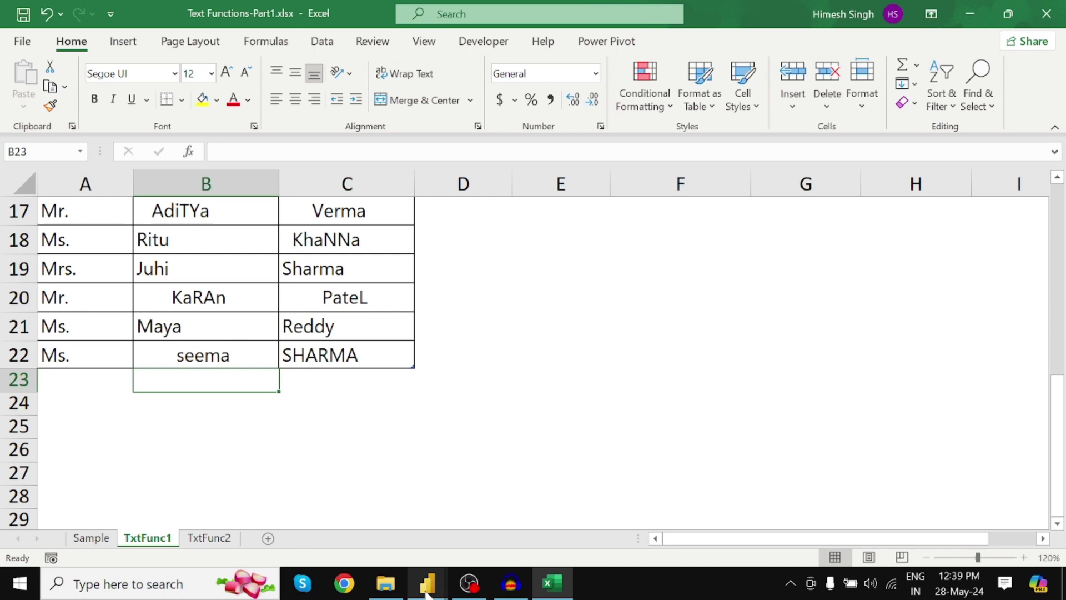
Step: Refresh the Power Query Editor preview to pick up the workbook edits
mouse_move(427, 592)
click(570, 462)
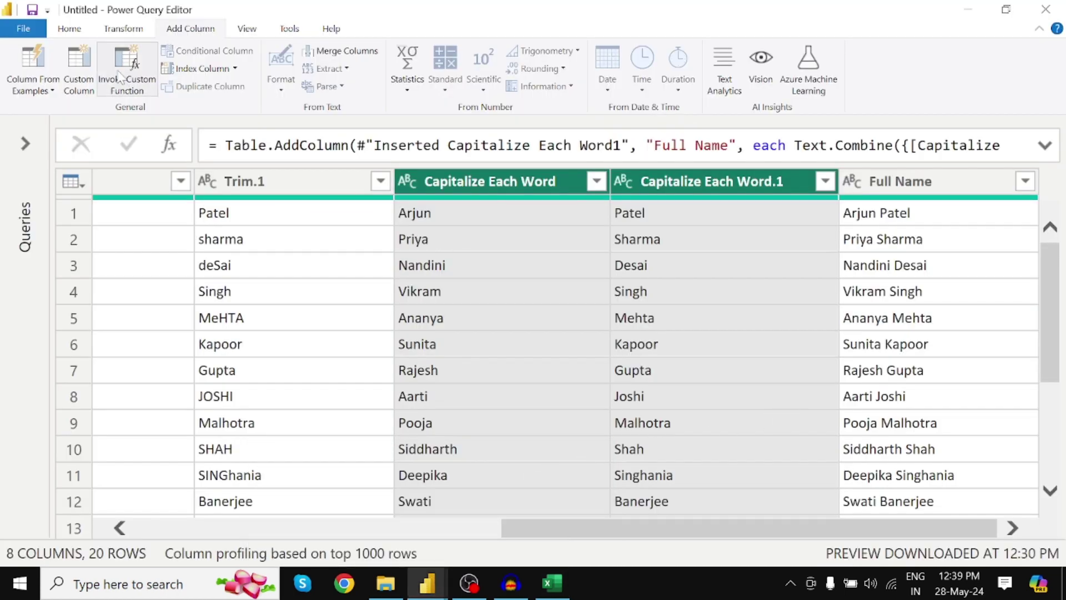
click(80, 34)
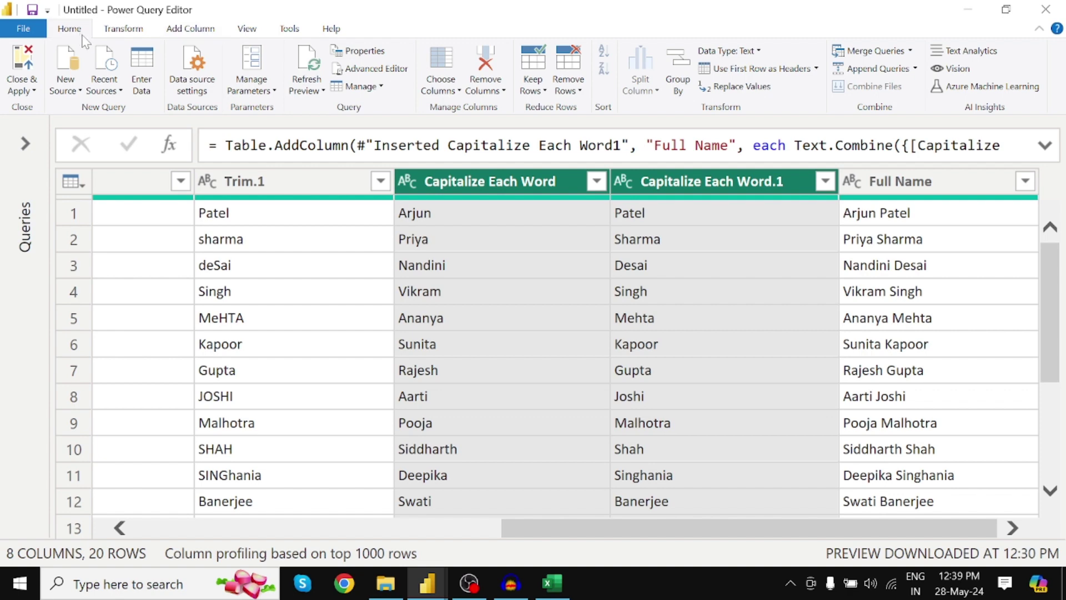
click(310, 65)
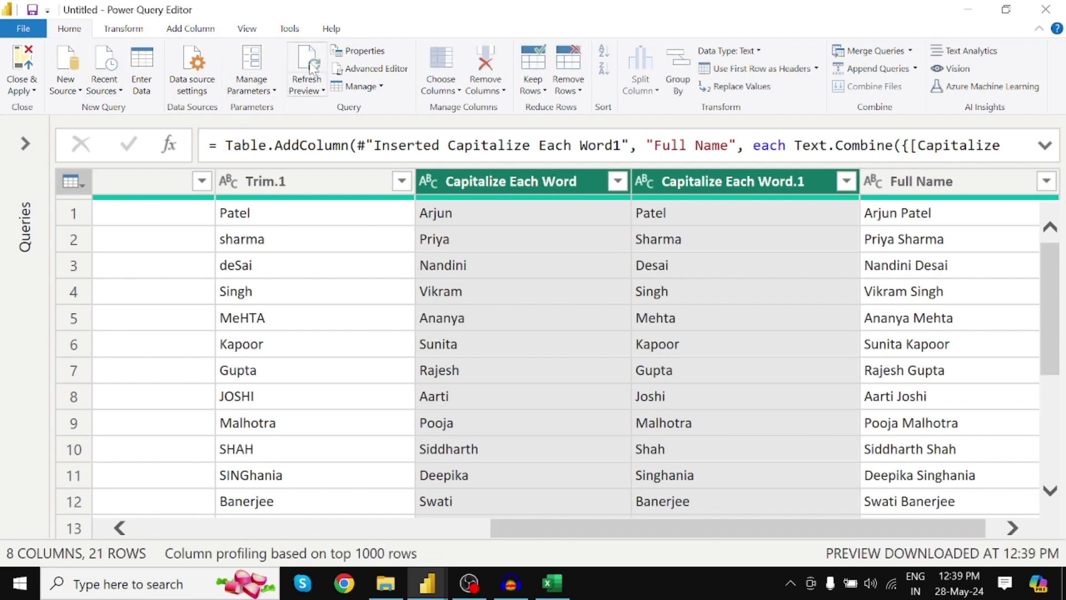
scroll(455, 364, down, 3)
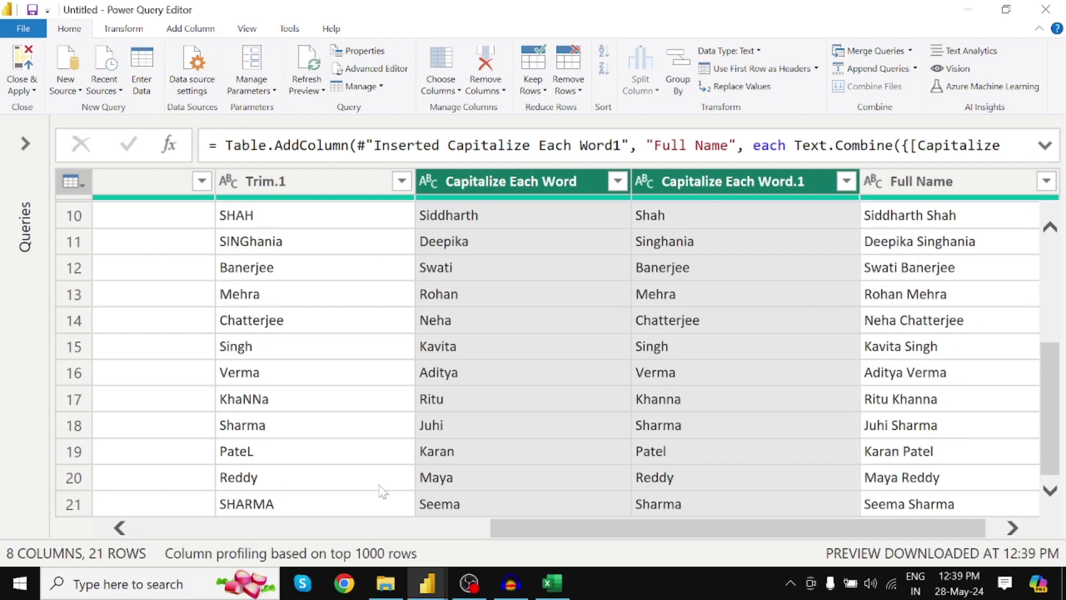
drag(530, 528, 134, 526)
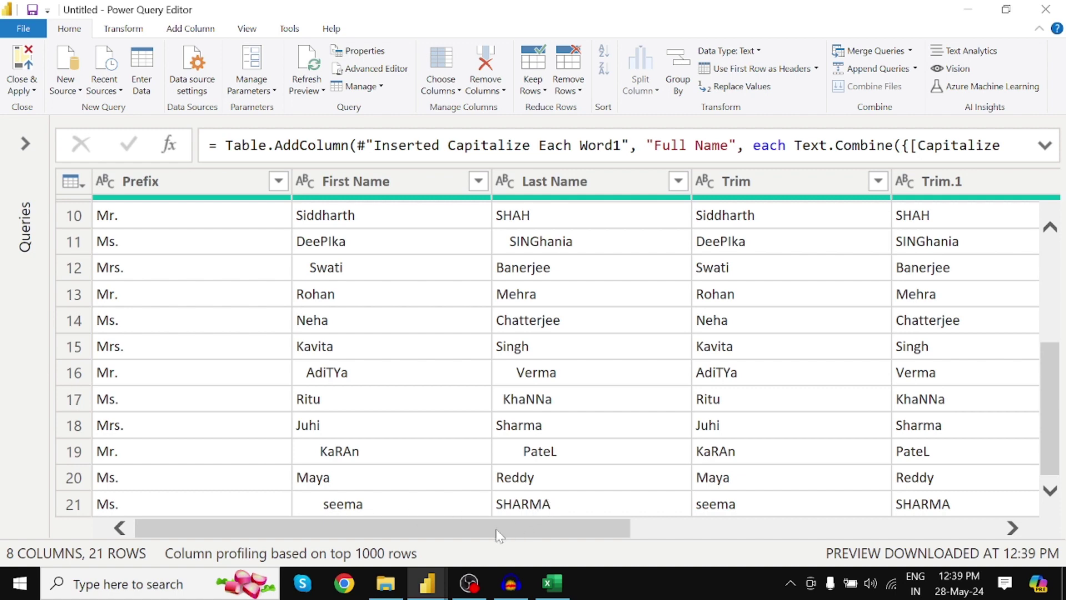
drag(499, 527, 944, 527)
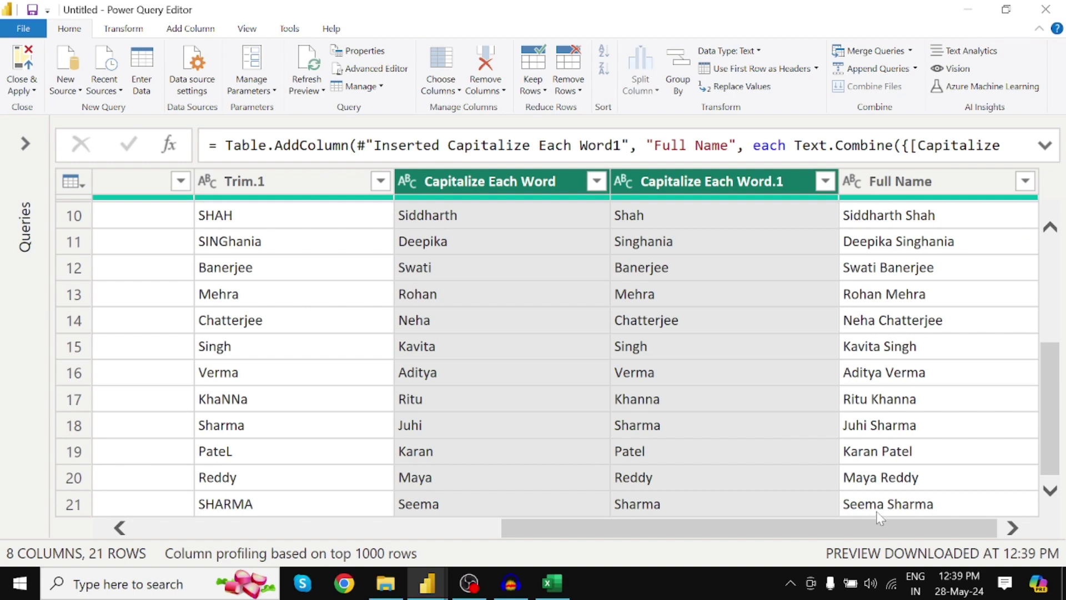
drag(655, 530, 341, 550)
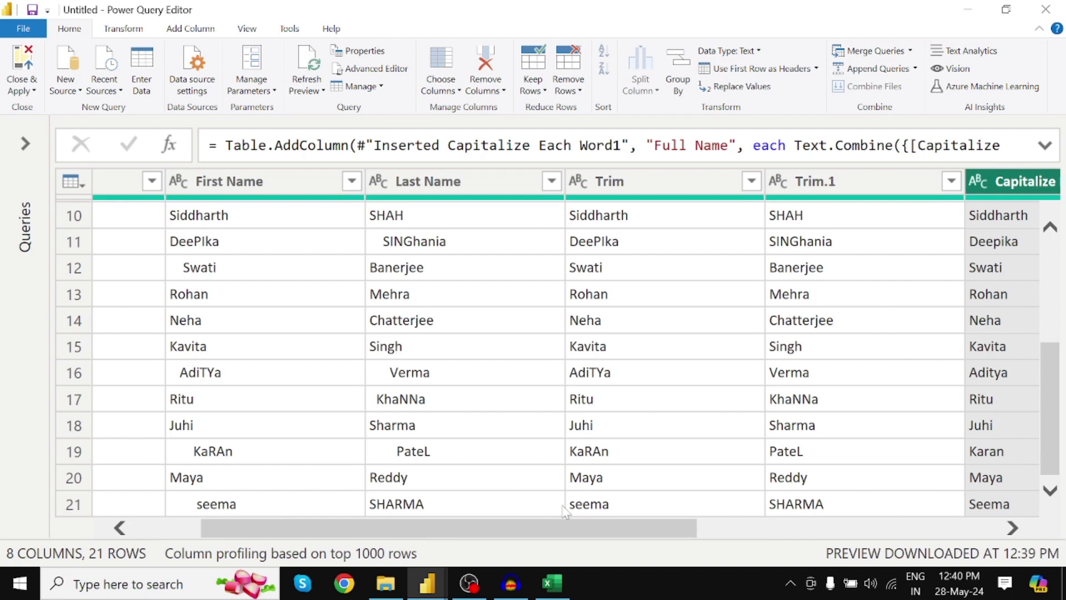
drag(582, 527, 817, 540)
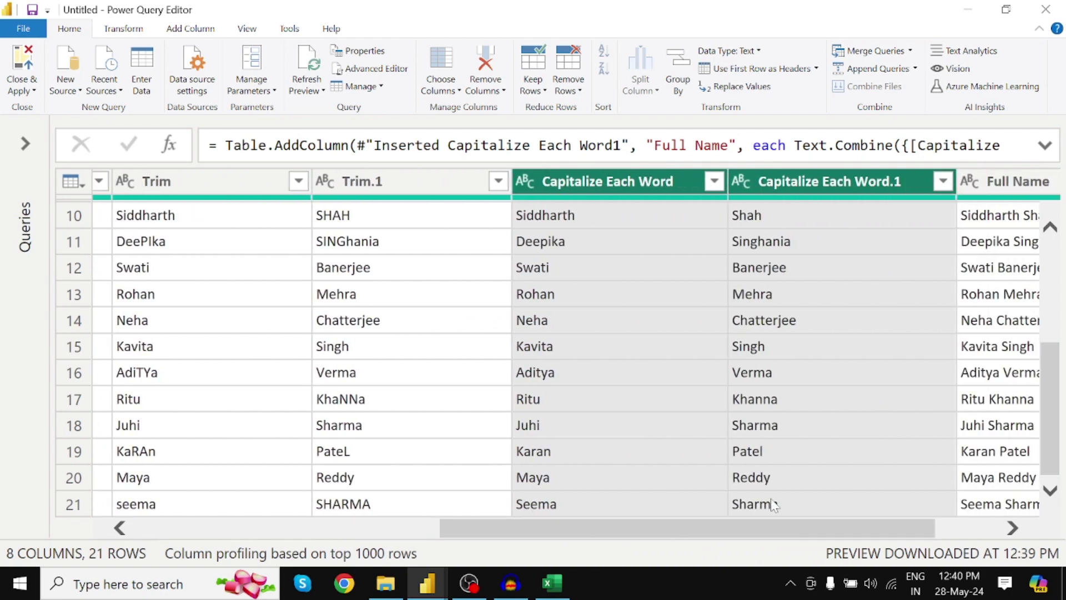
drag(748, 535, 891, 541)
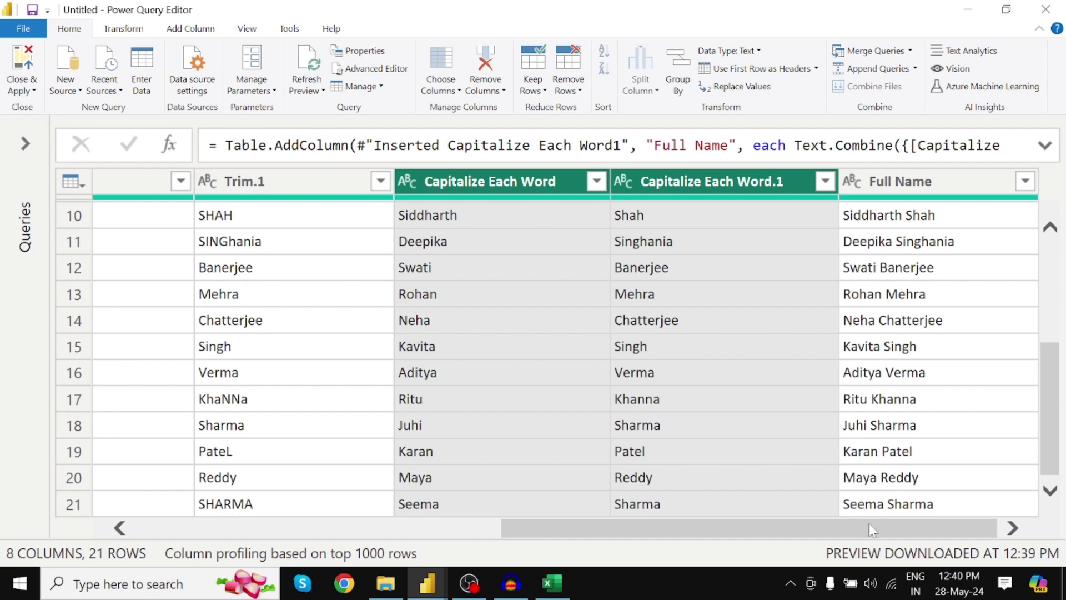
click(866, 506)
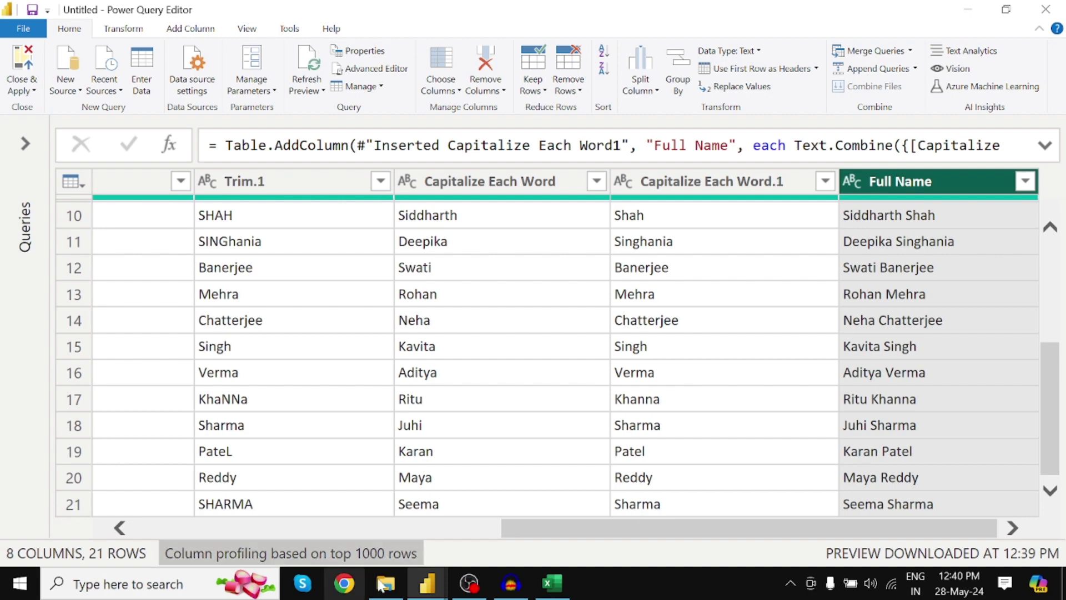
mouse_move(425, 591)
click(349, 477)
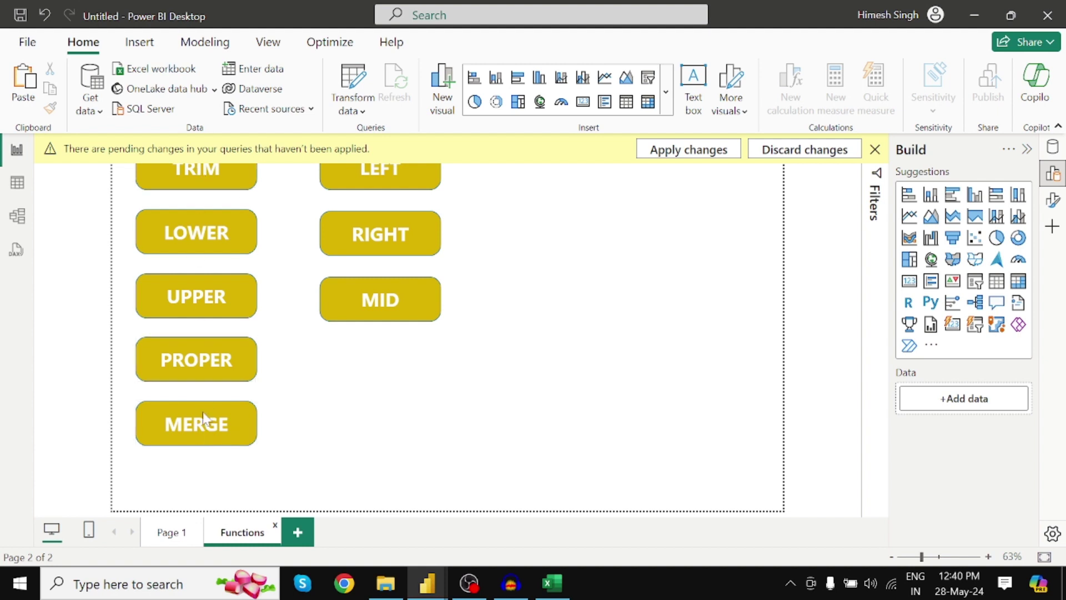
Step: Dismiss the pending changes notice and expand the Power Query Editor's Queries pane
click(875, 149)
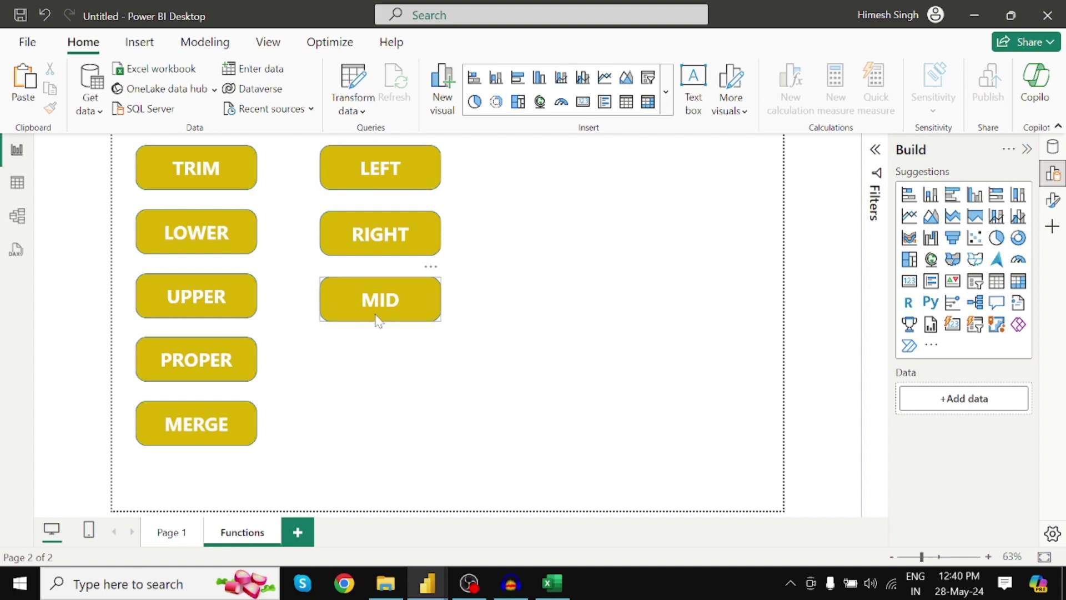
mouse_move(425, 583)
click(542, 514)
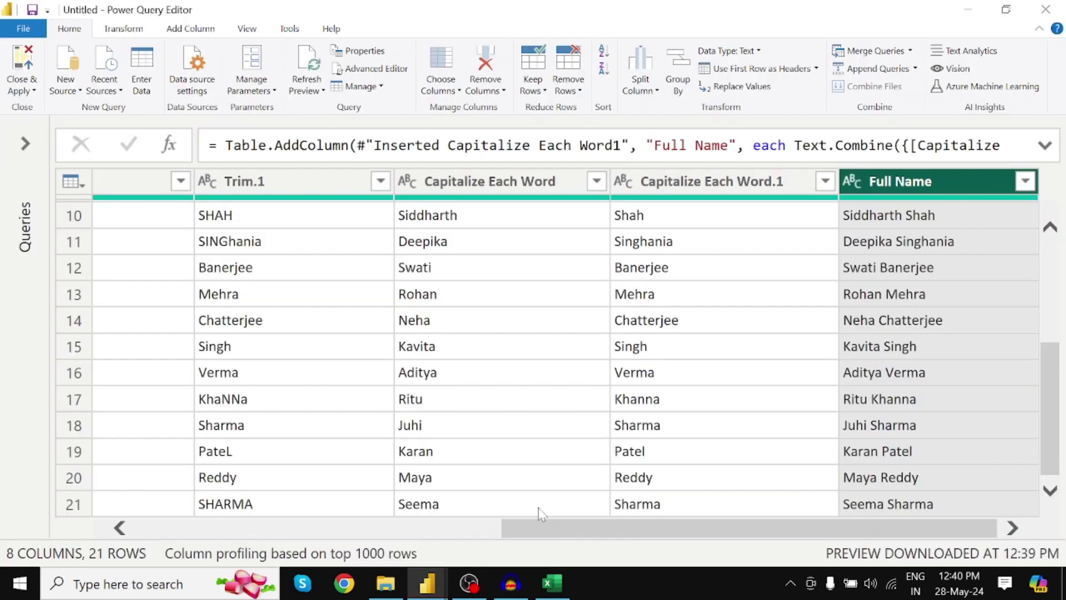
click(24, 144)
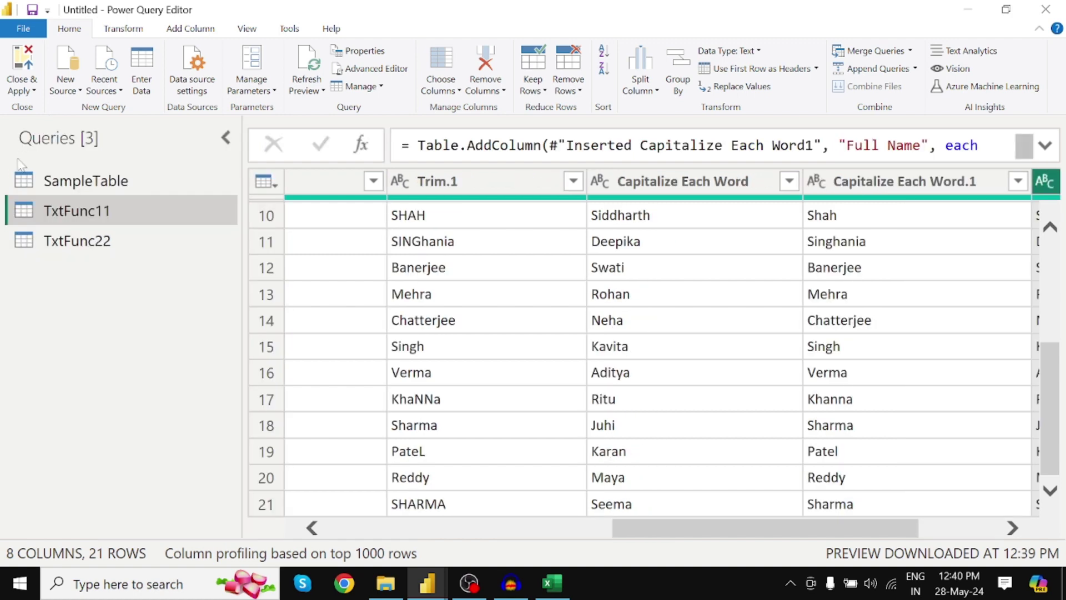
Step: Open the TxtFunc22 query with its 12 Product ID values on the Add Column tab
click(80, 249)
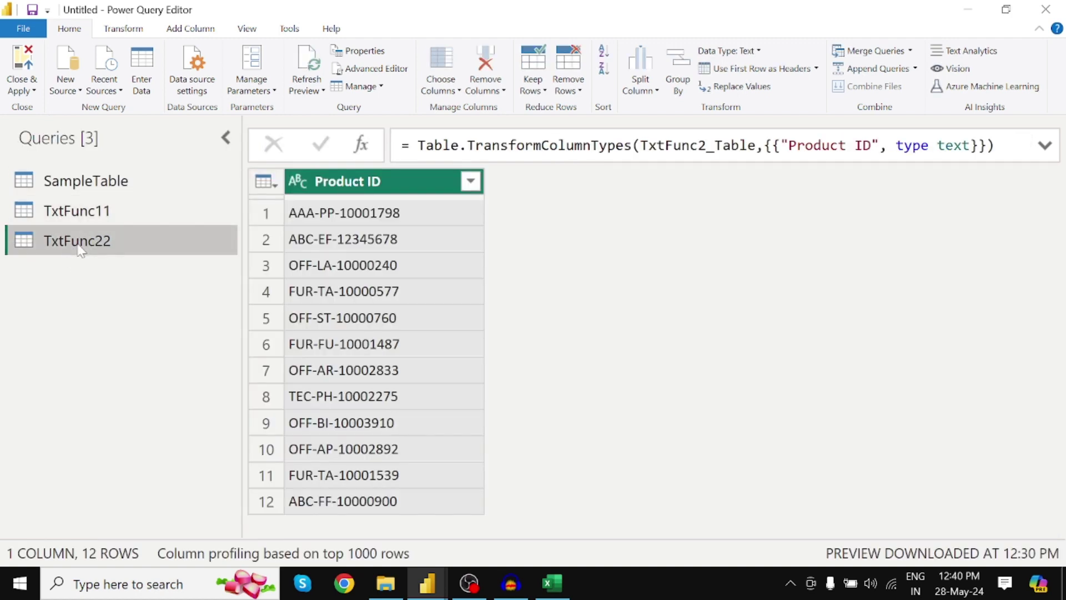
click(226, 137)
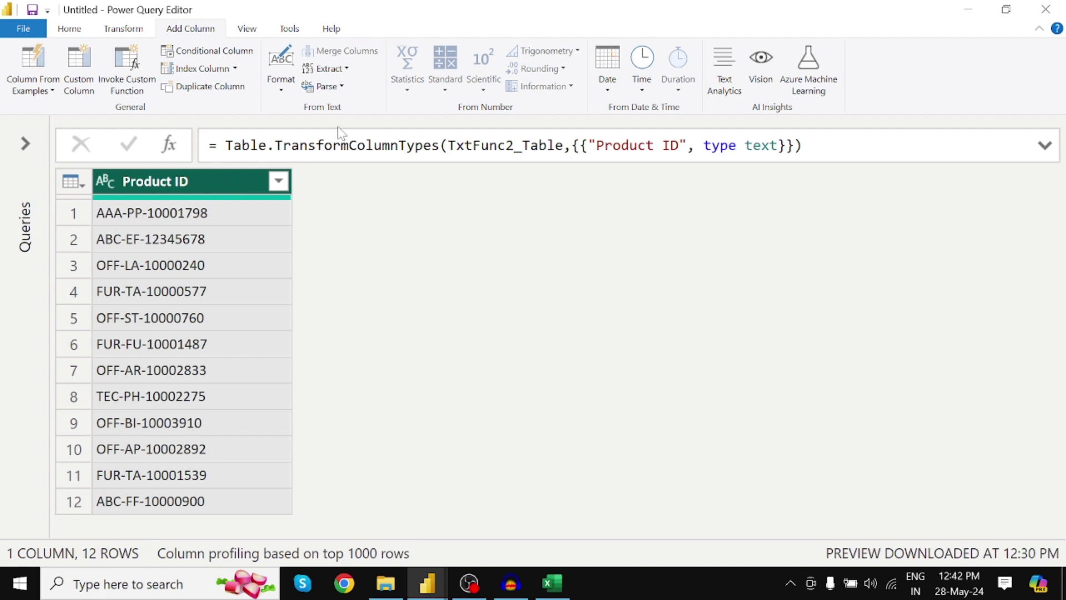
click(347, 69)
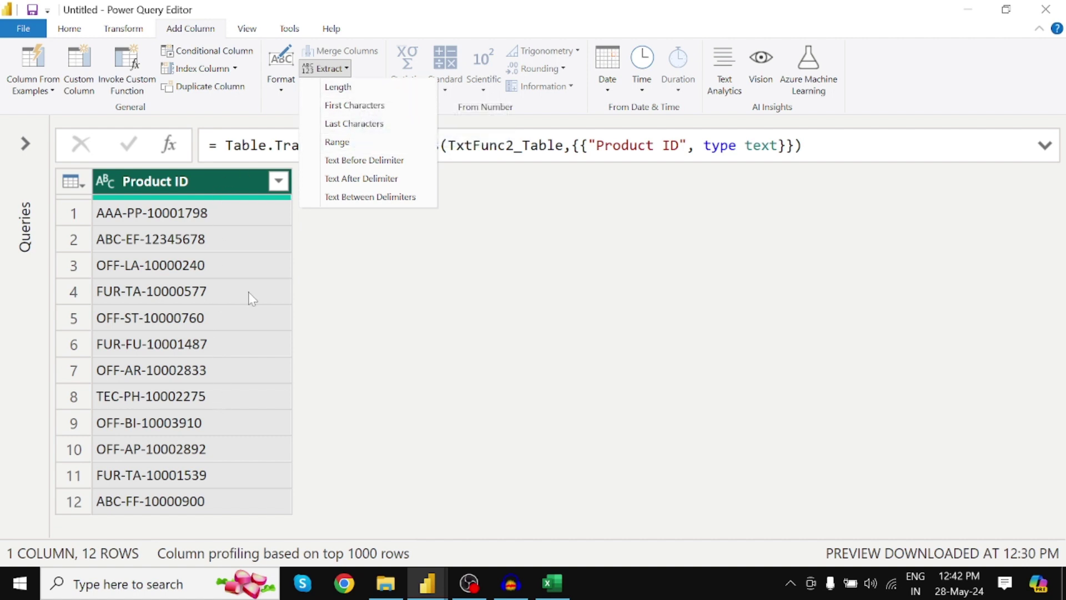
Step: Add a Length column showing 15 for every Product ID
click(339, 88)
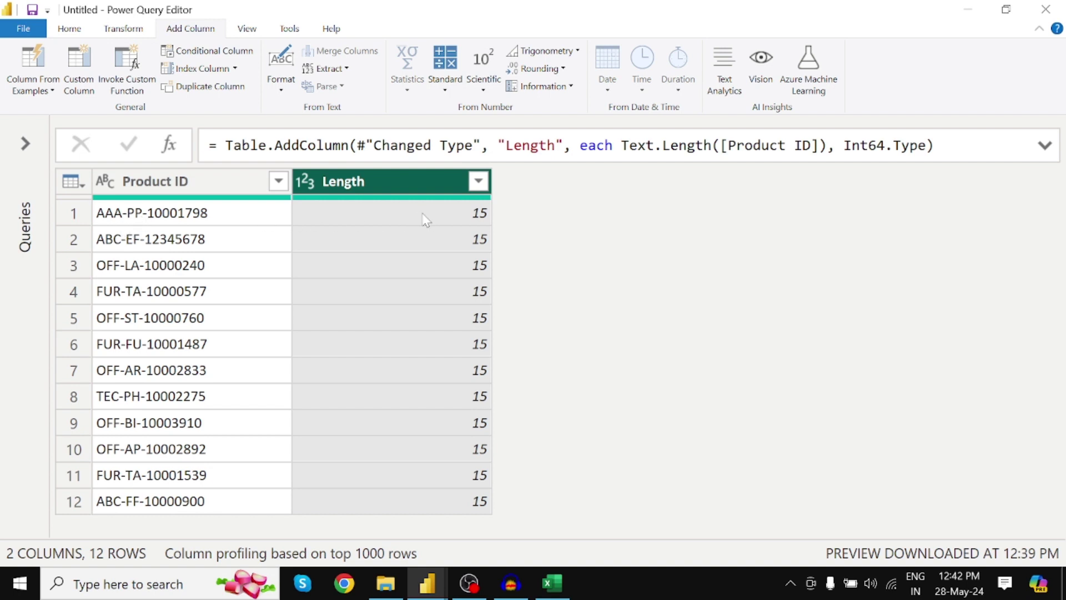
click(191, 182)
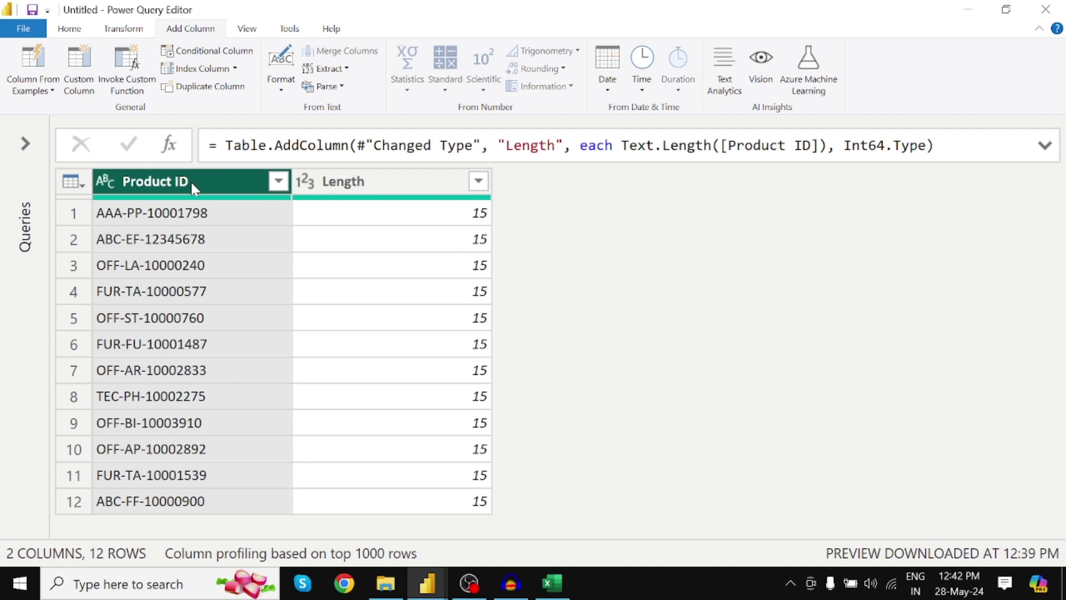
click(329, 68)
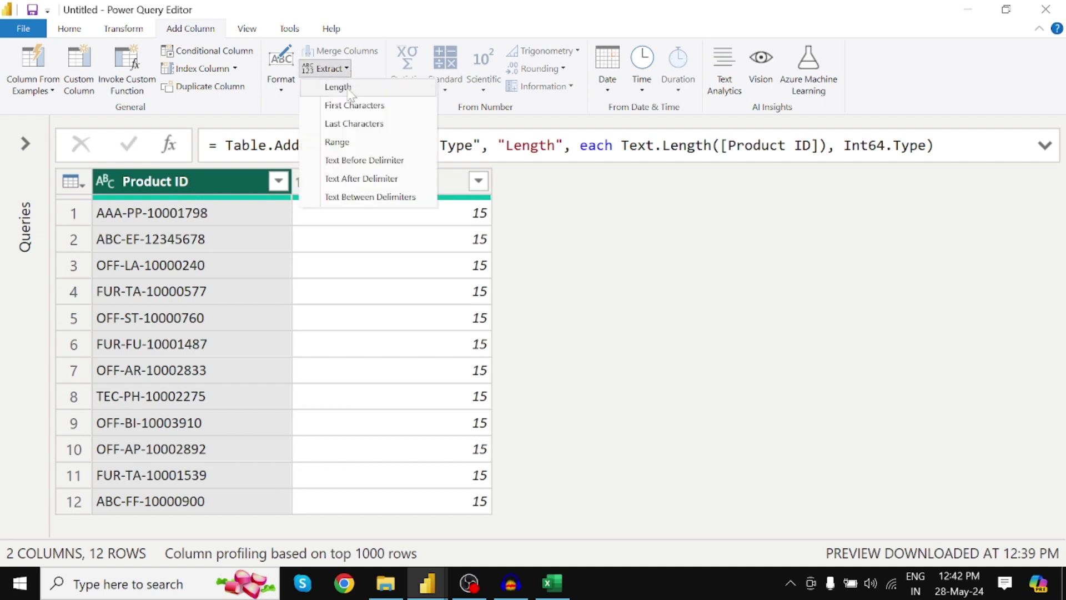
Step: Add a First Characters column holding the first 3 characters of each Product ID
click(354, 105)
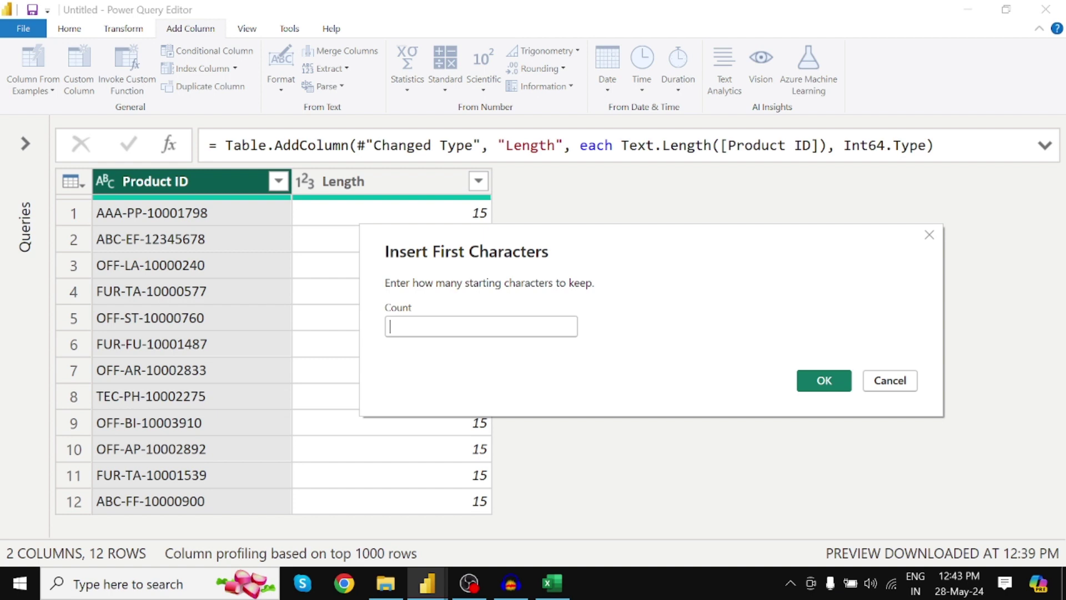
text(3)
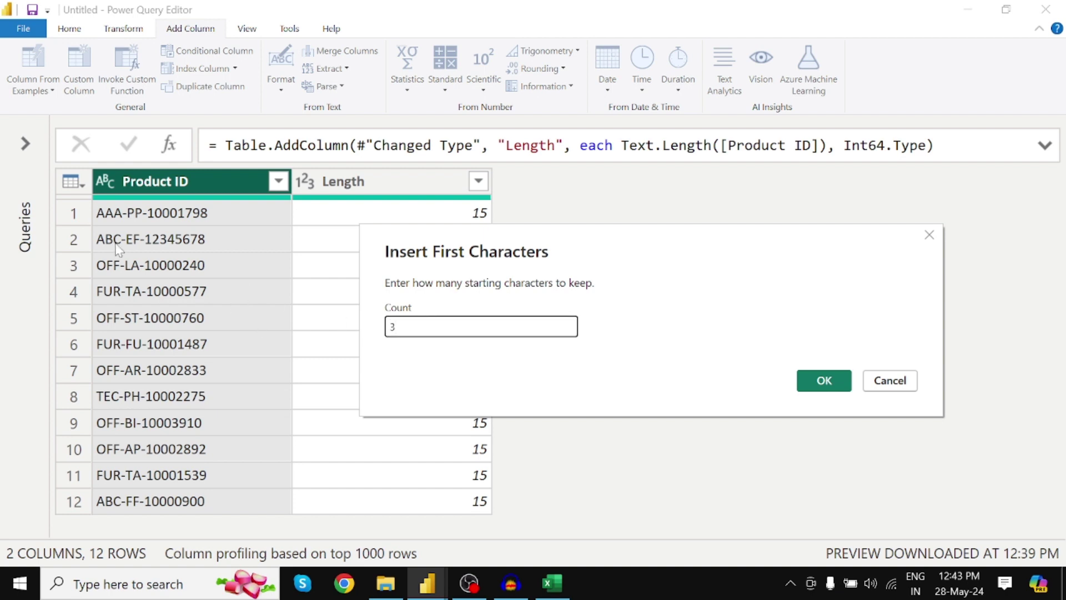
click(826, 381)
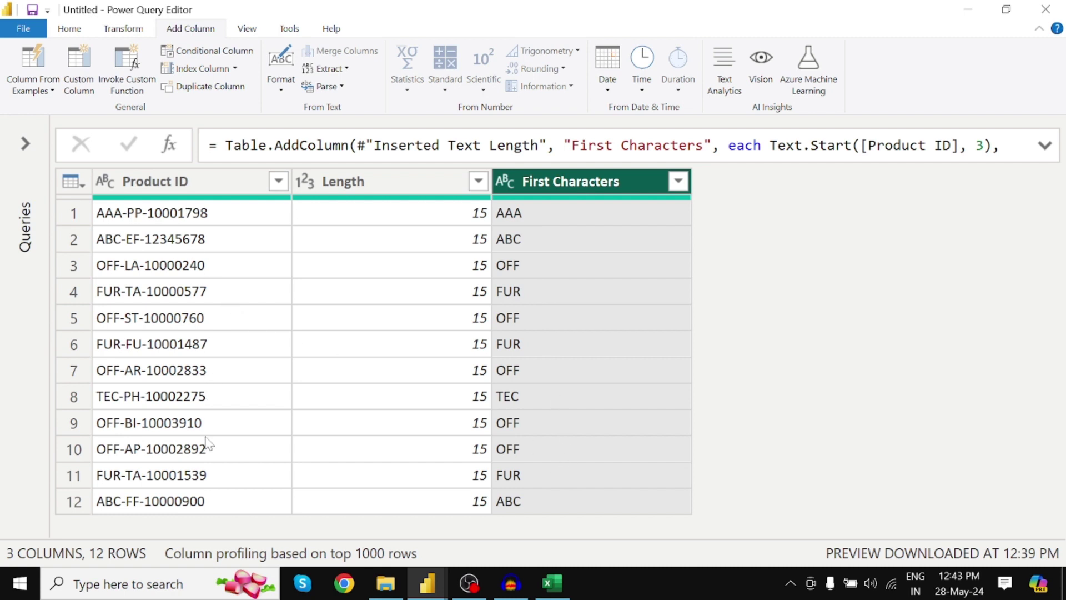
click(199, 189)
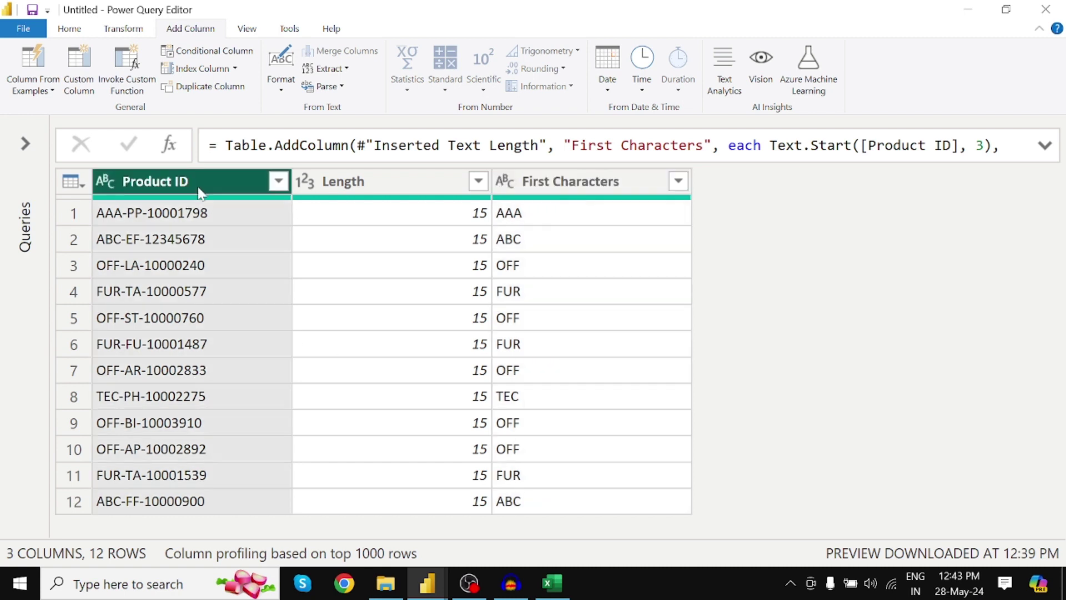
click(346, 69)
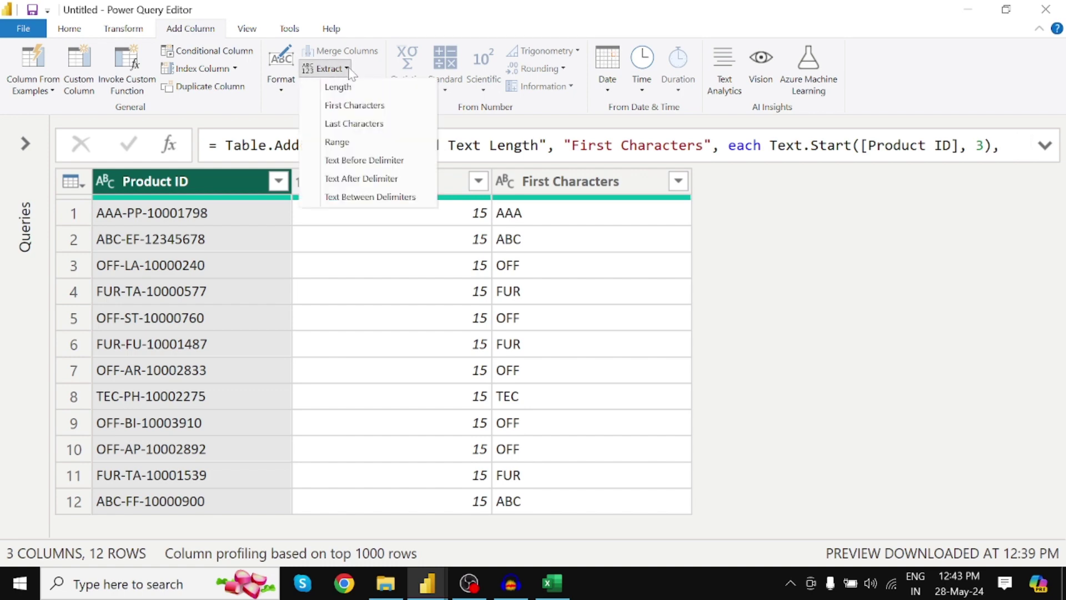
Step: Add a Last Characters column holding the last 8 characters of each Product ID
click(353, 125)
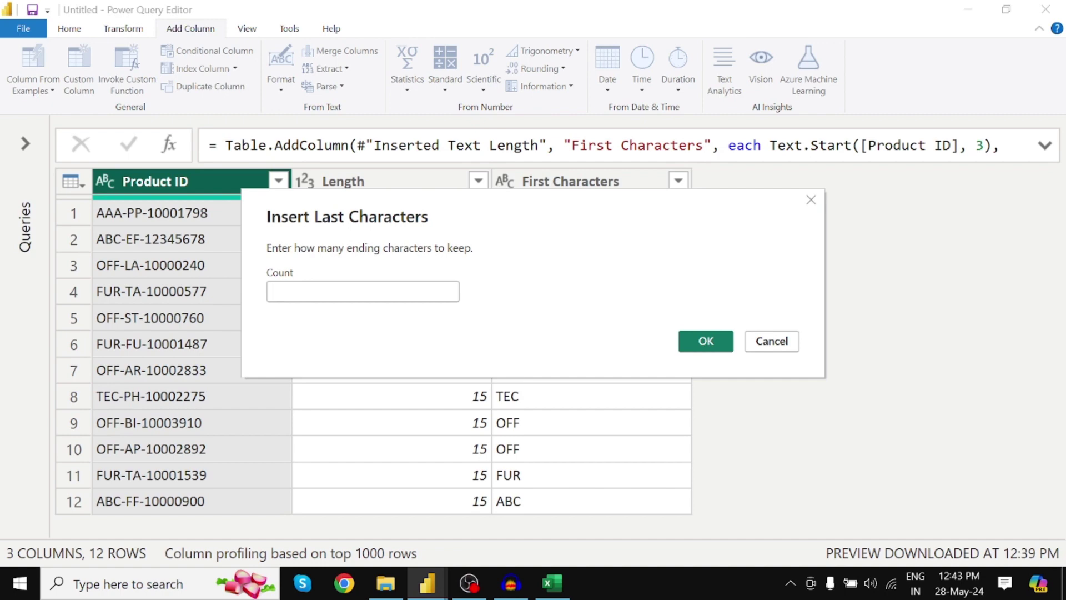
text(8)
click(721, 350)
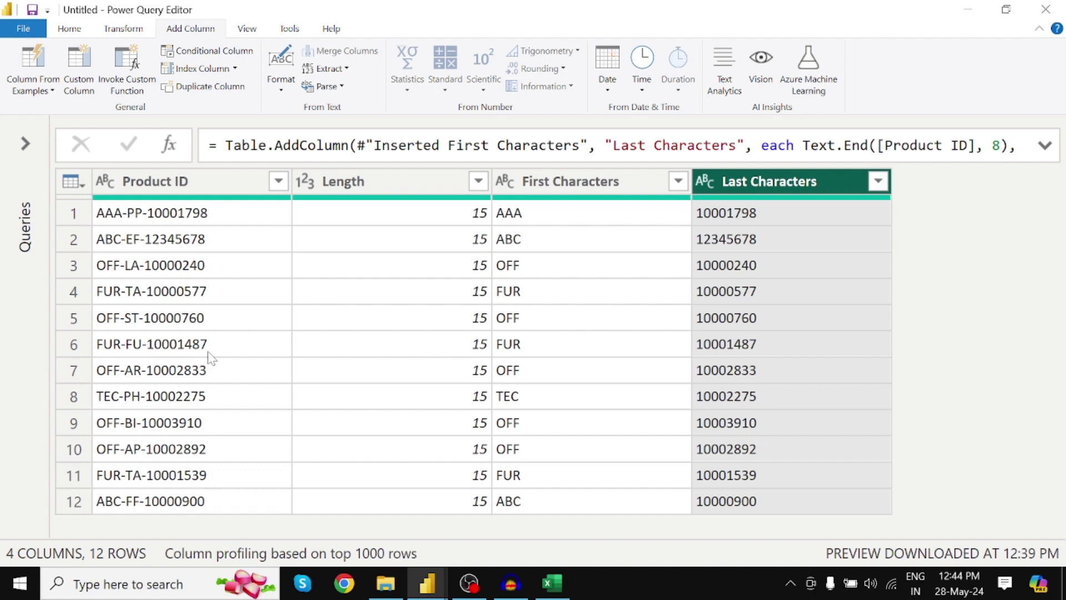
Step: Rename the First Characters column to Country Code
double_click(583, 181)
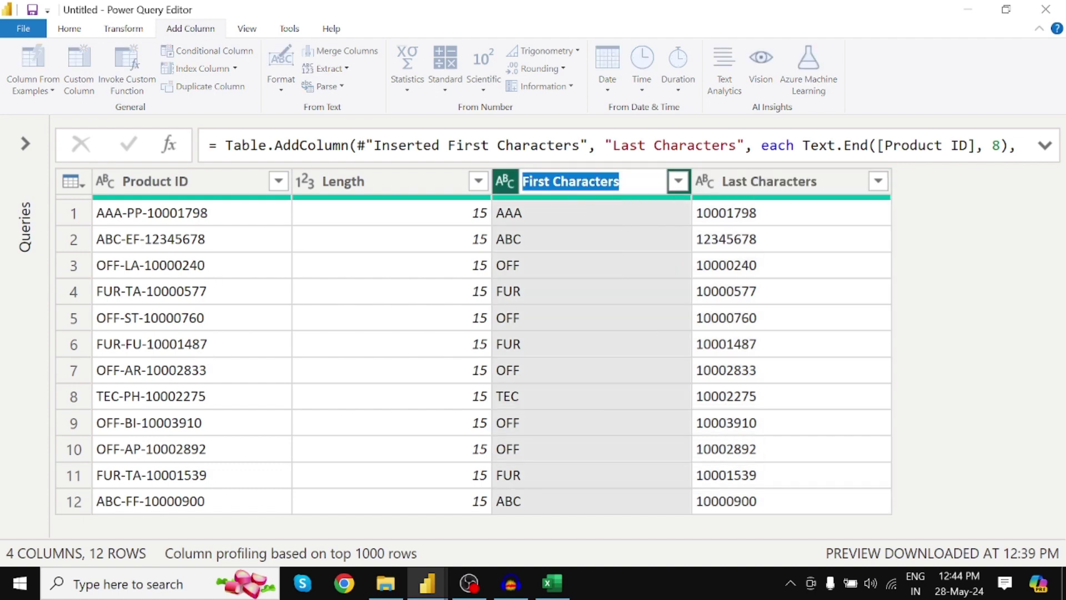
text(Country)
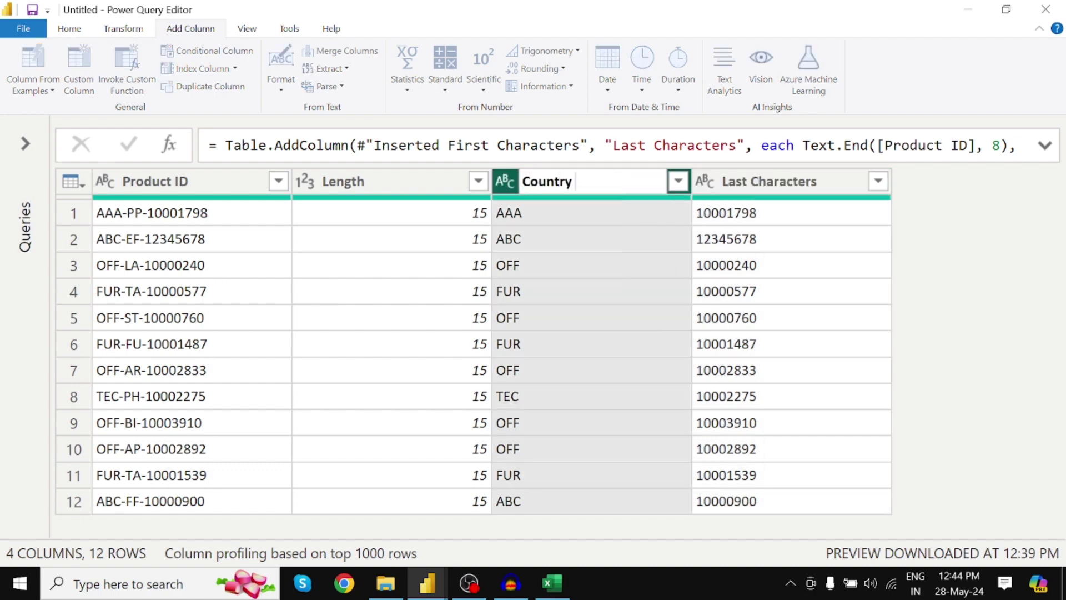
text( Code)
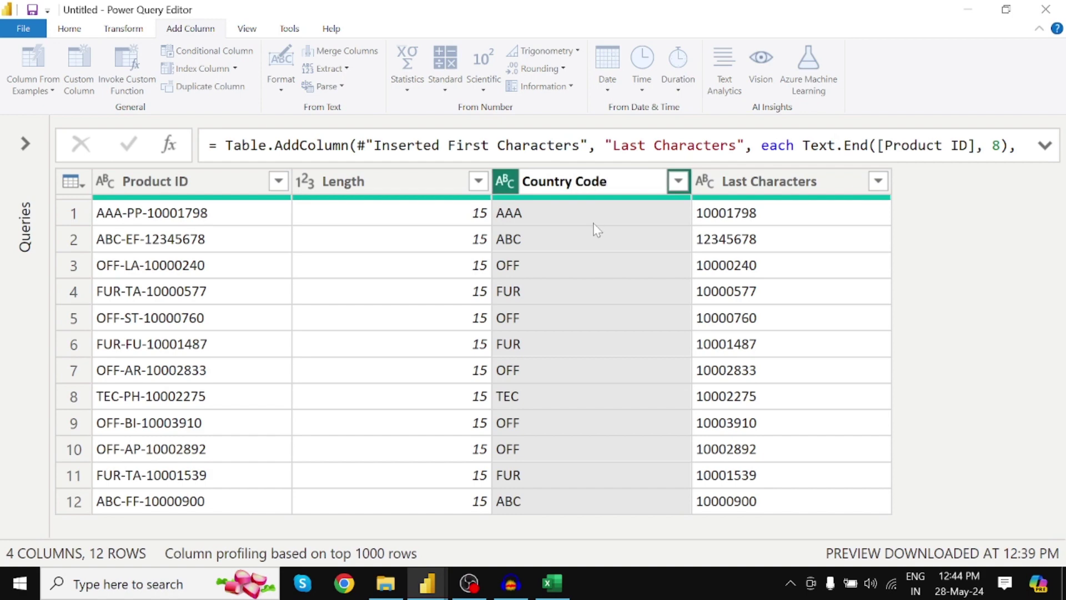
key(Return)
Step: Rename the Last Characters column to Pin Code
click(779, 184)
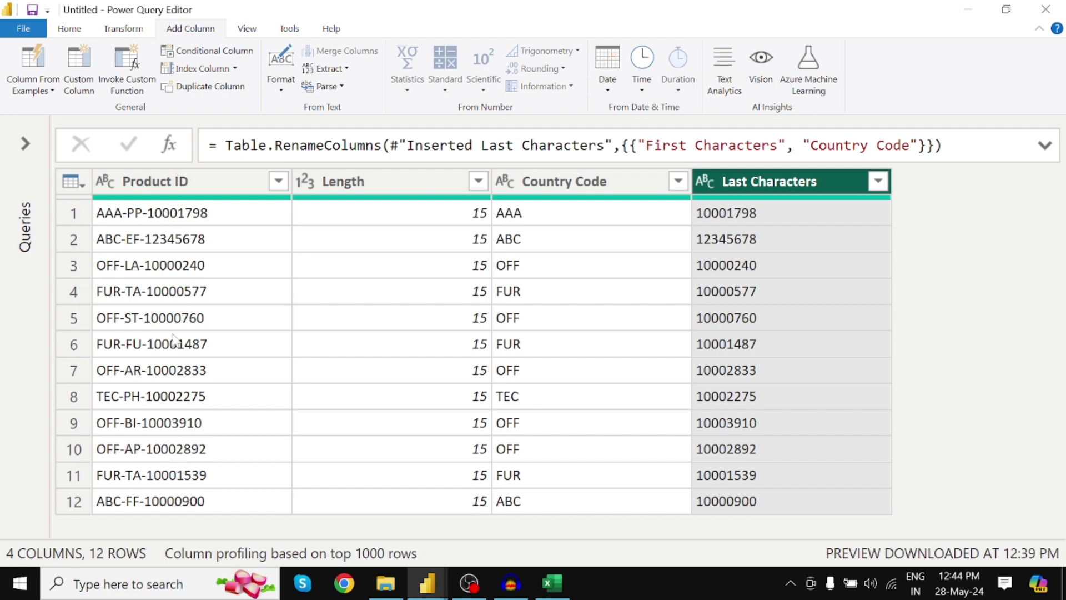
double_click(753, 183)
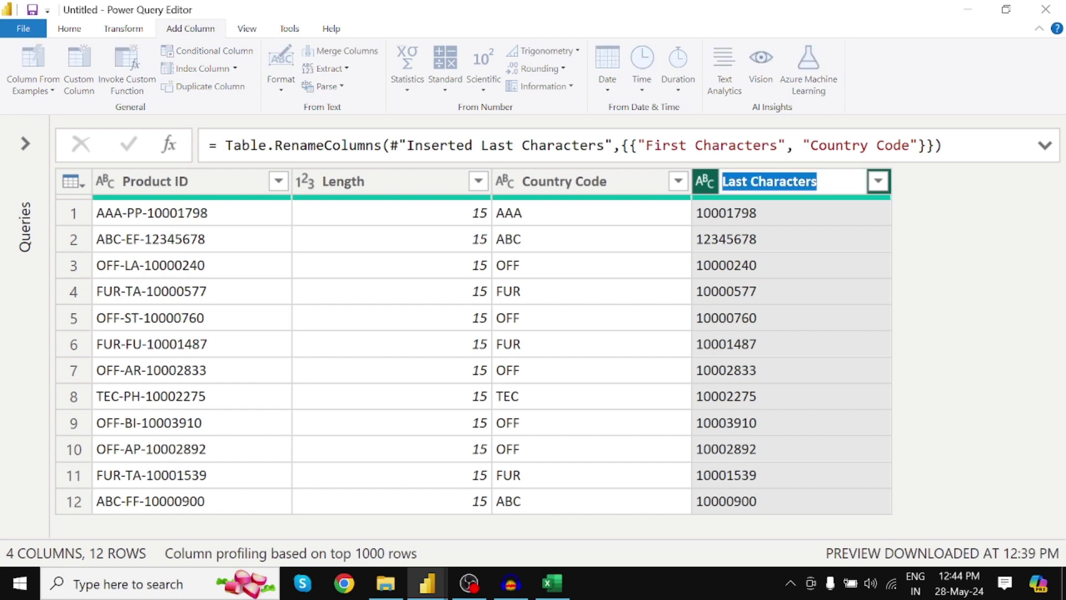
text(Product)
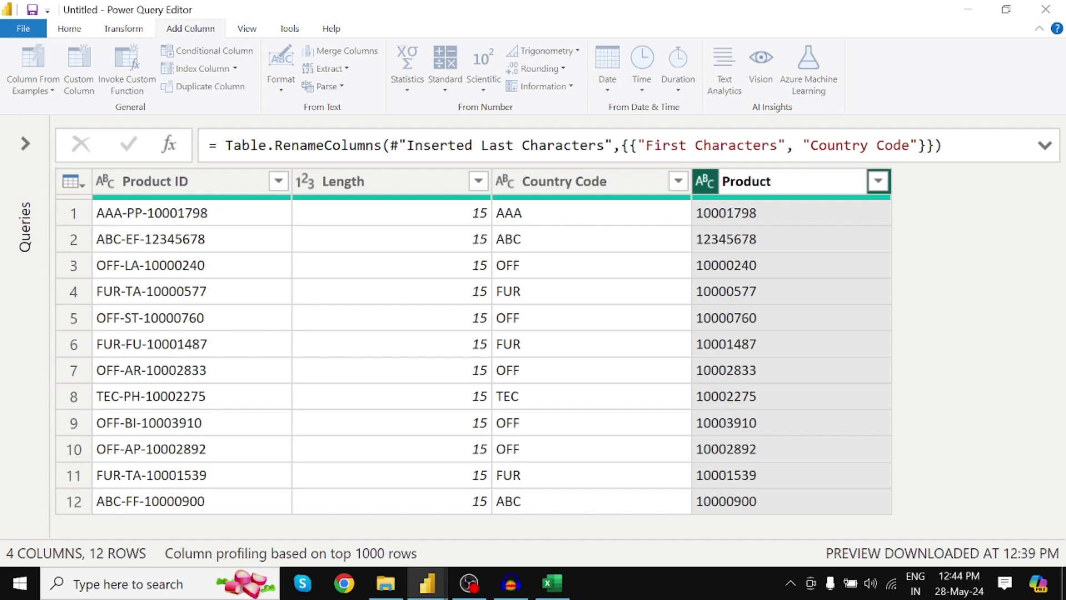
text(_ID)
key(Return)
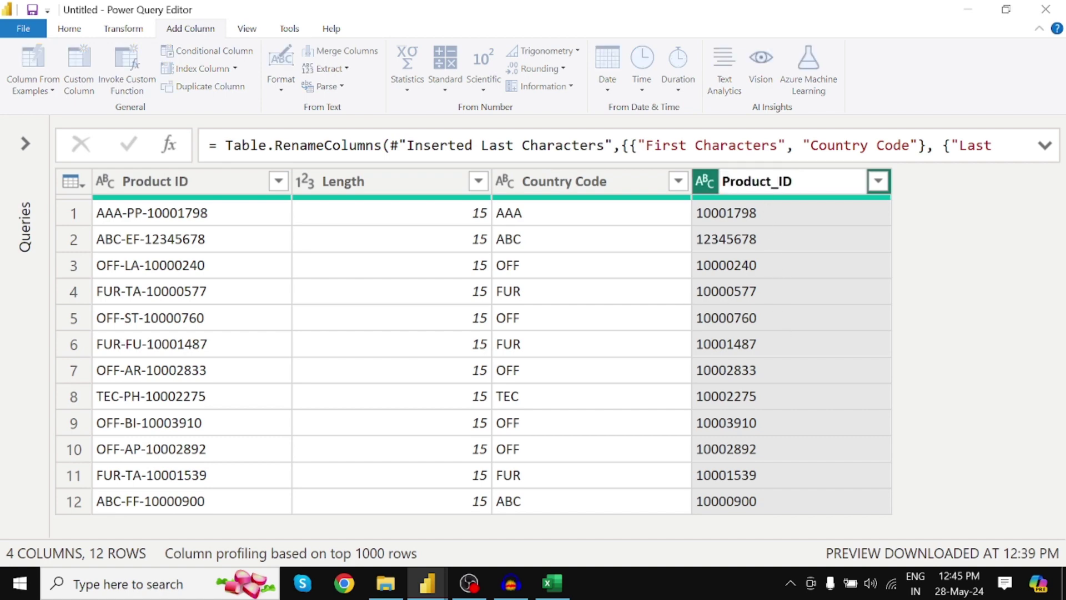
key(ctrl+a)
text(Pin Code)
key(Return)
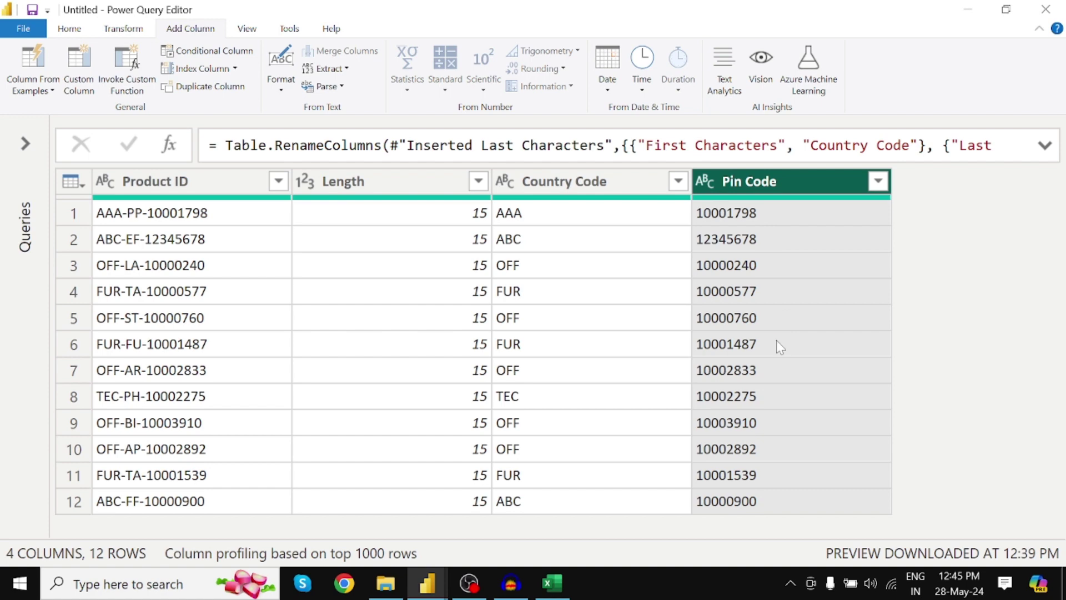
Step: Extract a Text Range column from Product ID: 2 characters starting at index 4 (e.g., PP, EF)
click(198, 181)
click(327, 68)
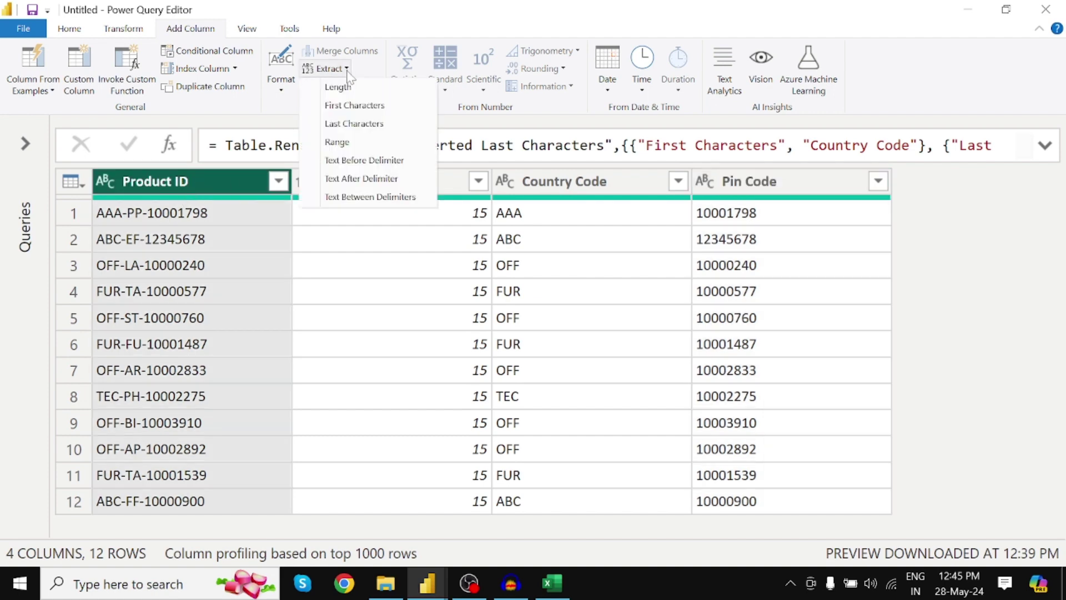
click(350, 150)
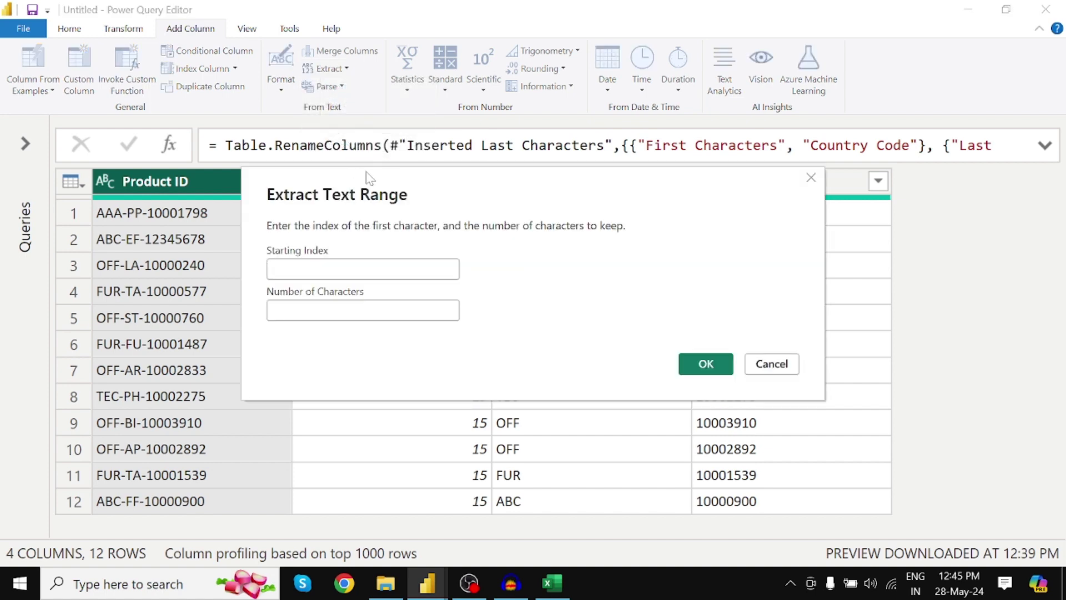
drag(396, 177, 546, 176)
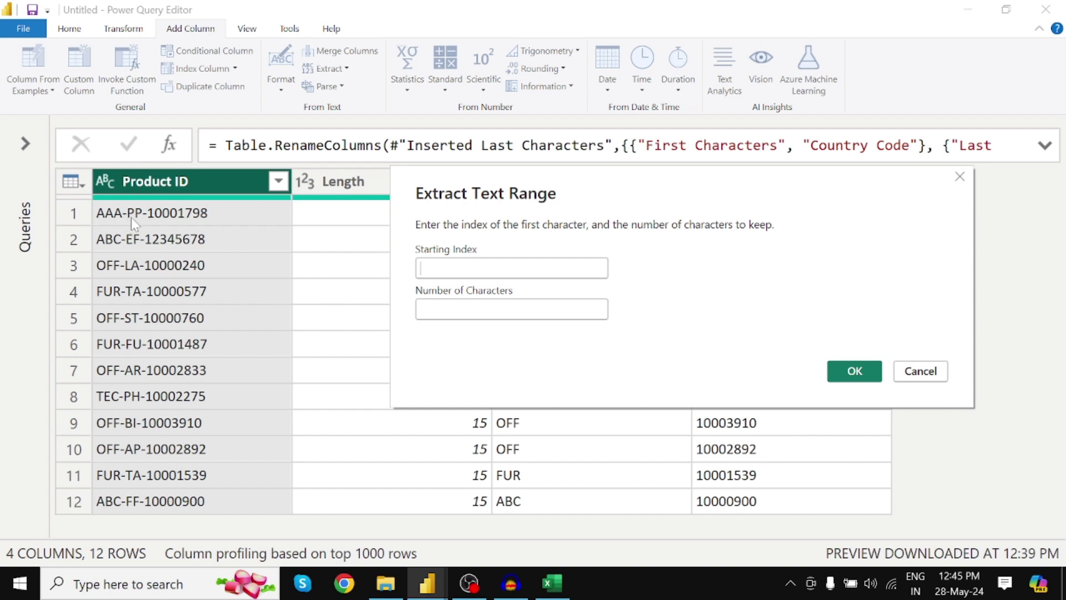
click(418, 268)
text(4)
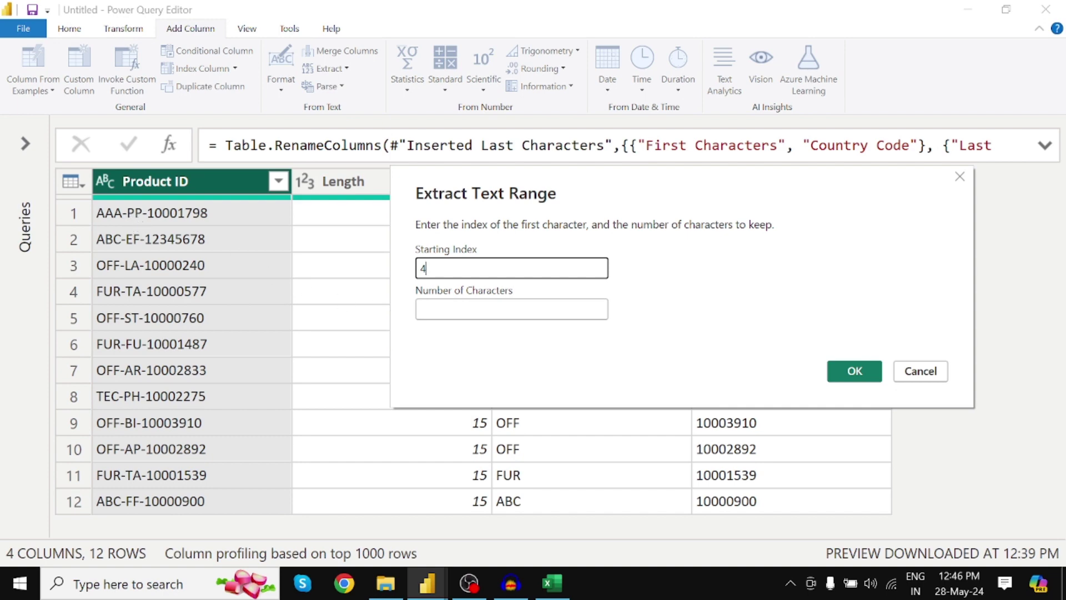
click(512, 309)
text(2)
click(511, 268)
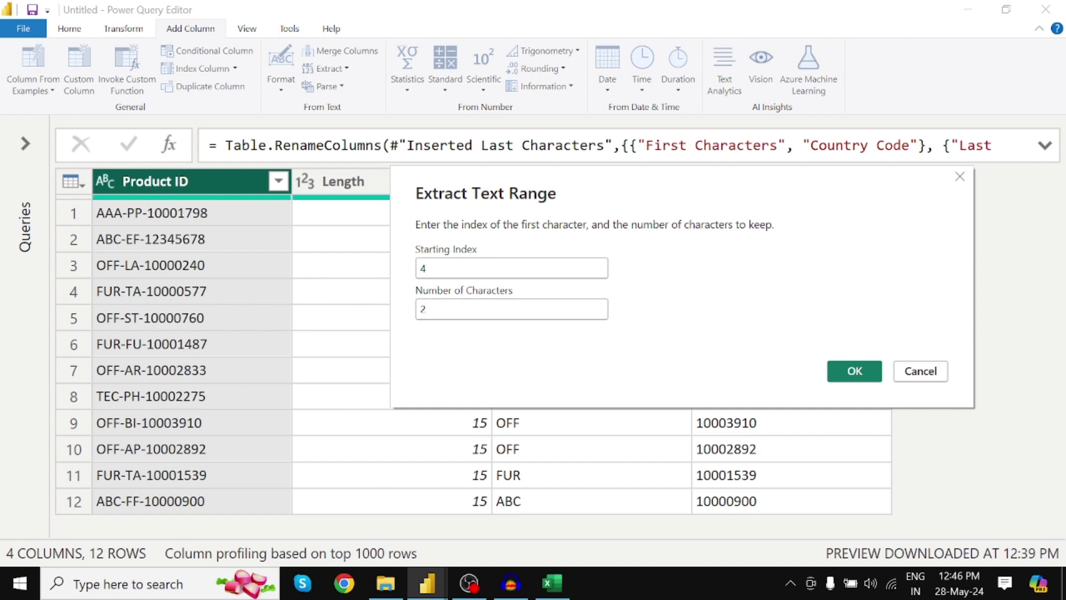
click(871, 370)
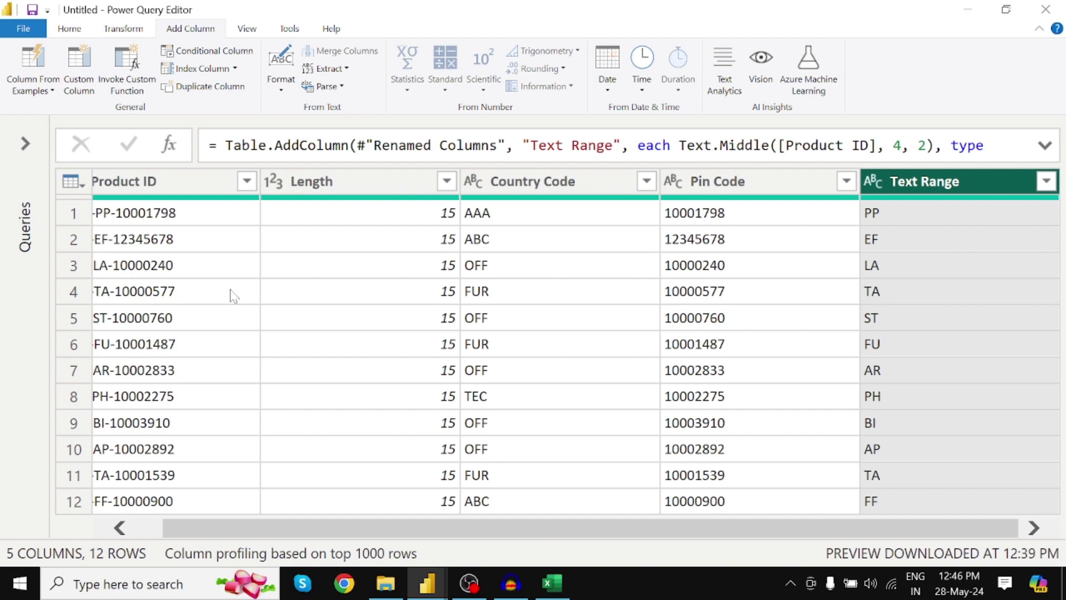
Step: Rename the Text Range column to City Code
drag(431, 525, 203, 459)
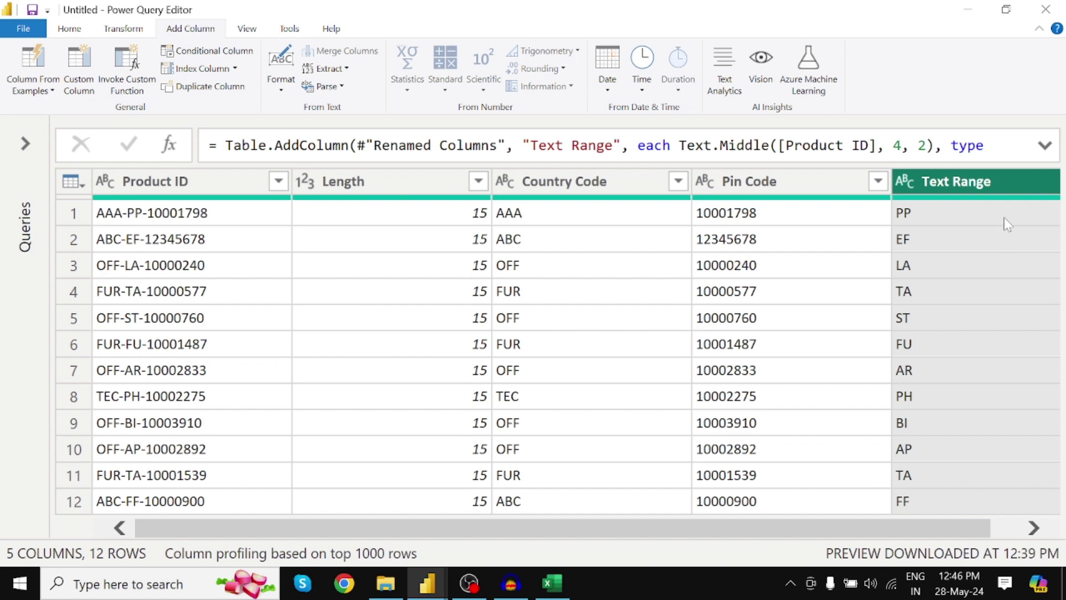
double_click(978, 178)
text(Cit)
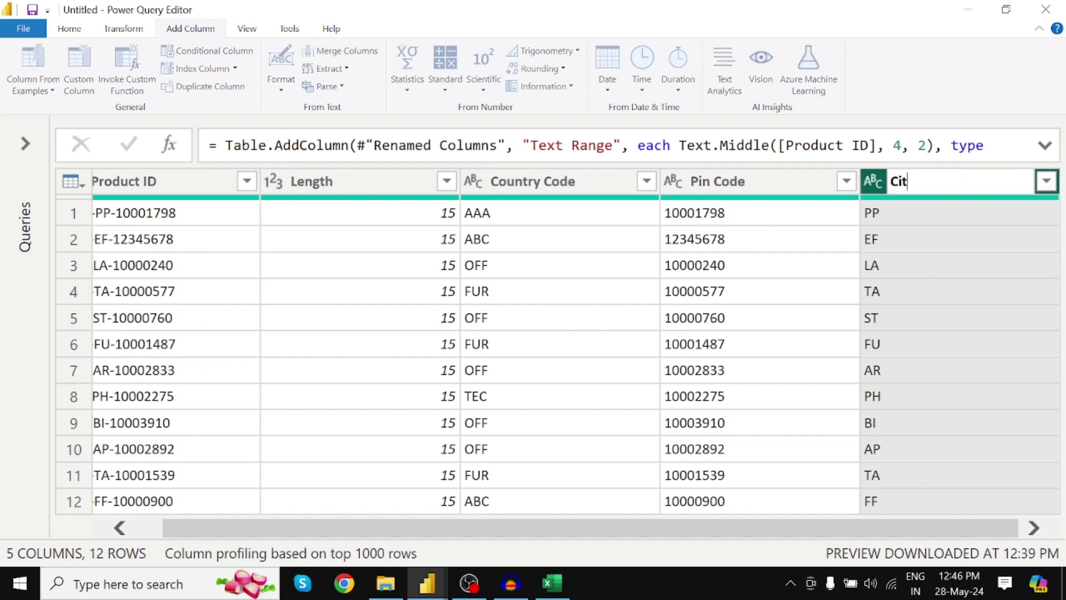
text(y Code)
key(Return)
Step: Move the City Code column between Country Code and Pin Code
drag(979, 186, 748, 206)
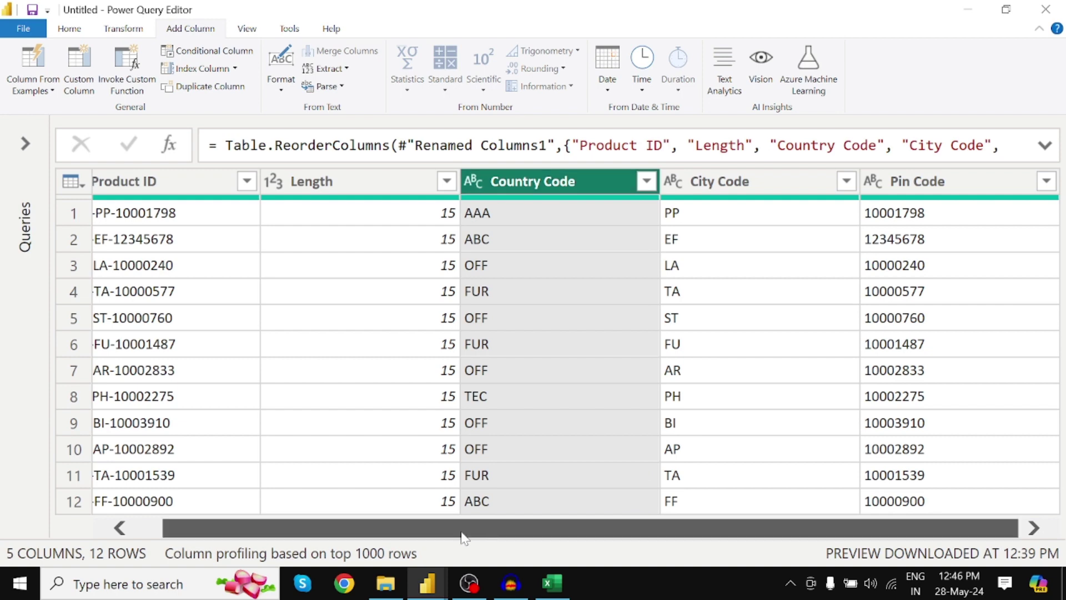
drag(482, 525, 321, 524)
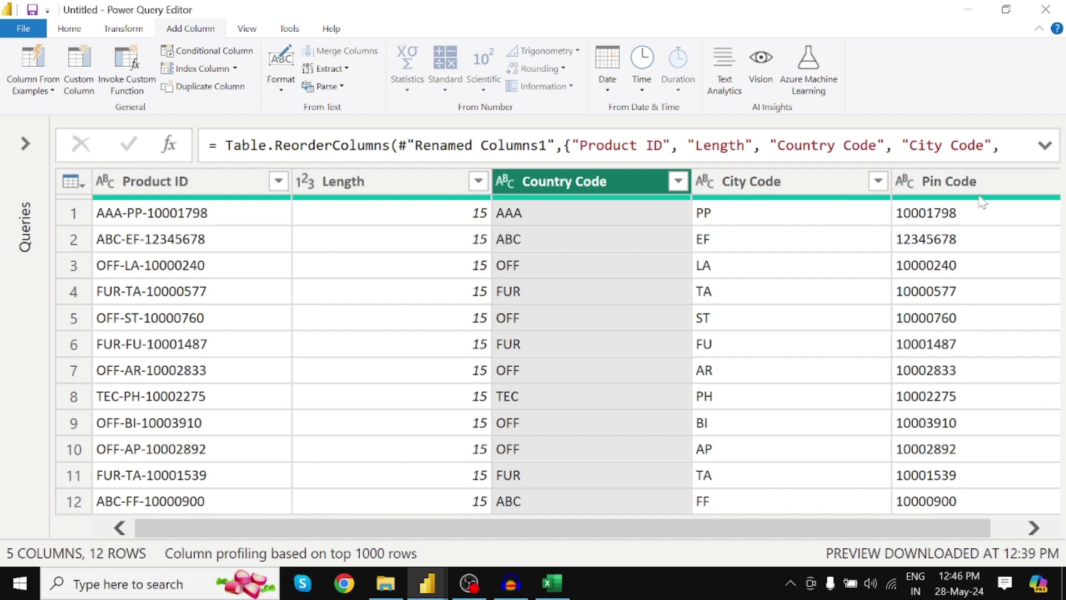
mouse_move(982, 203)
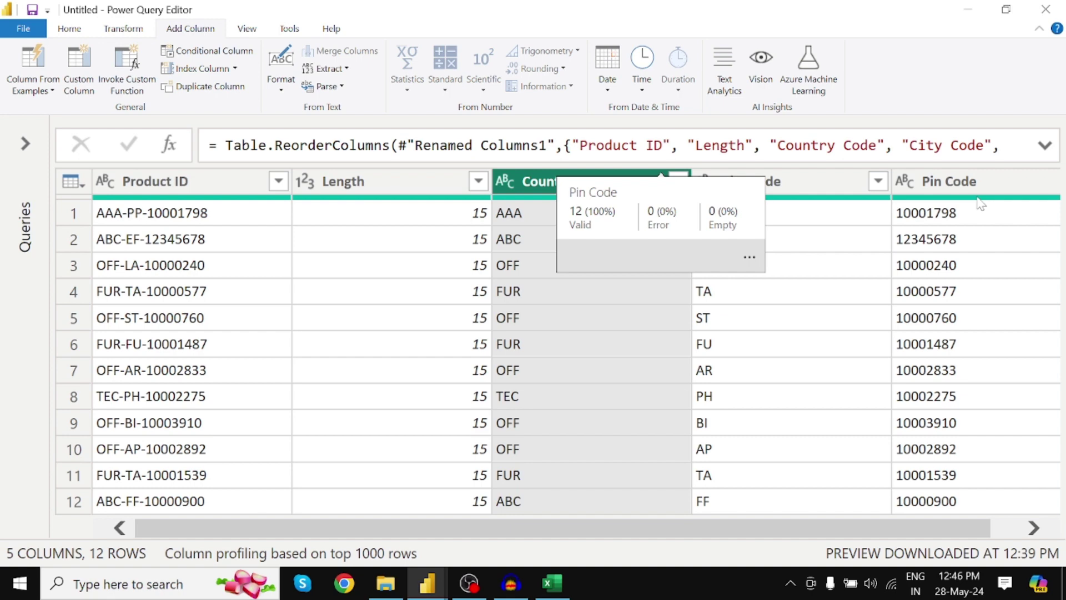
click(427, 582)
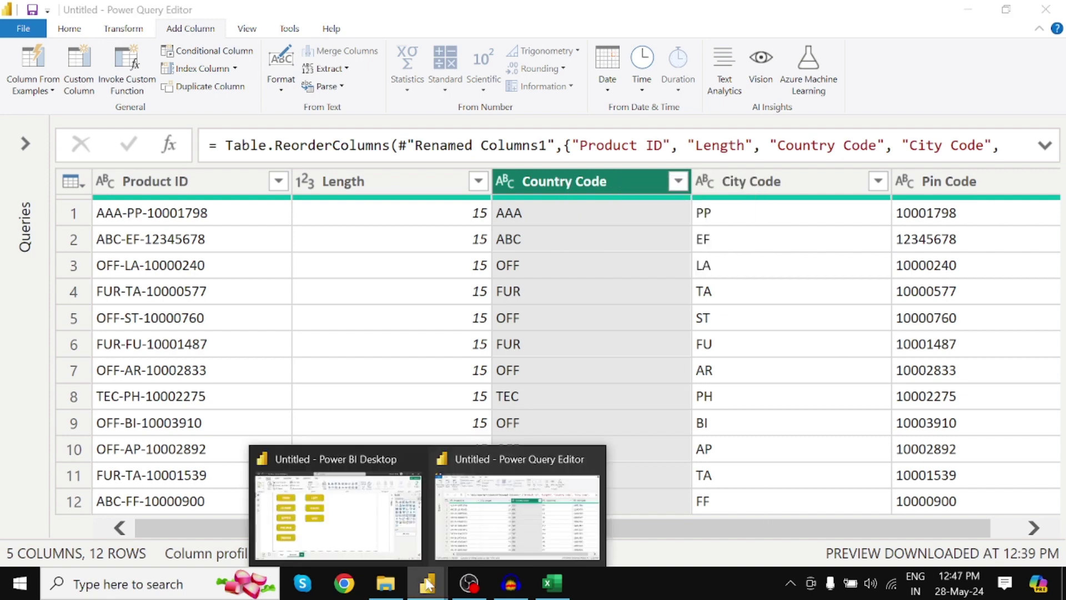
Step: Return to the main report's Functions page and dismiss the pending-changes notice
click(387, 540)
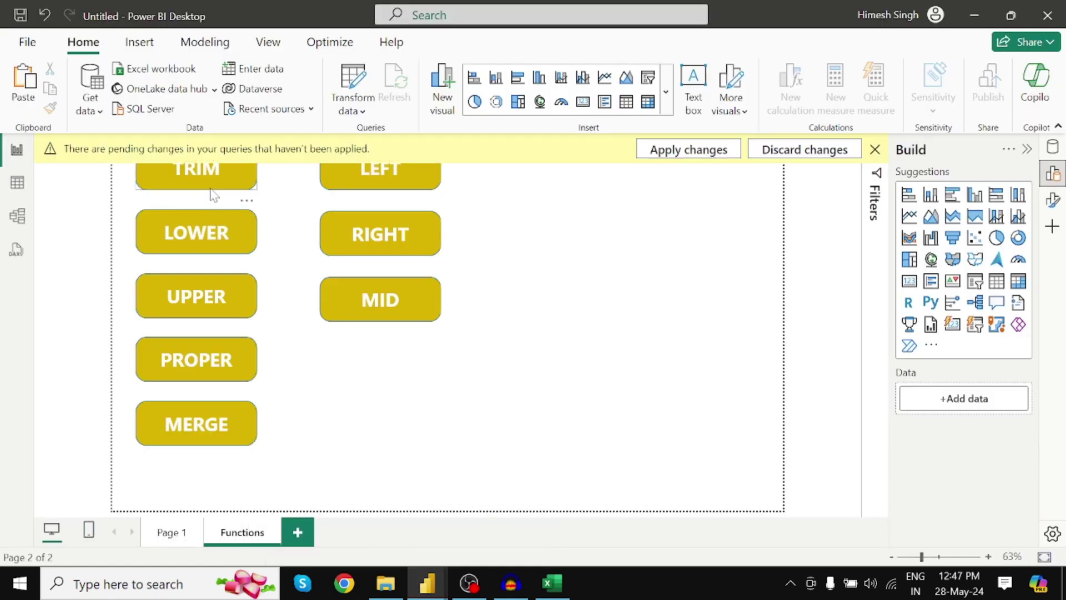
click(805, 149)
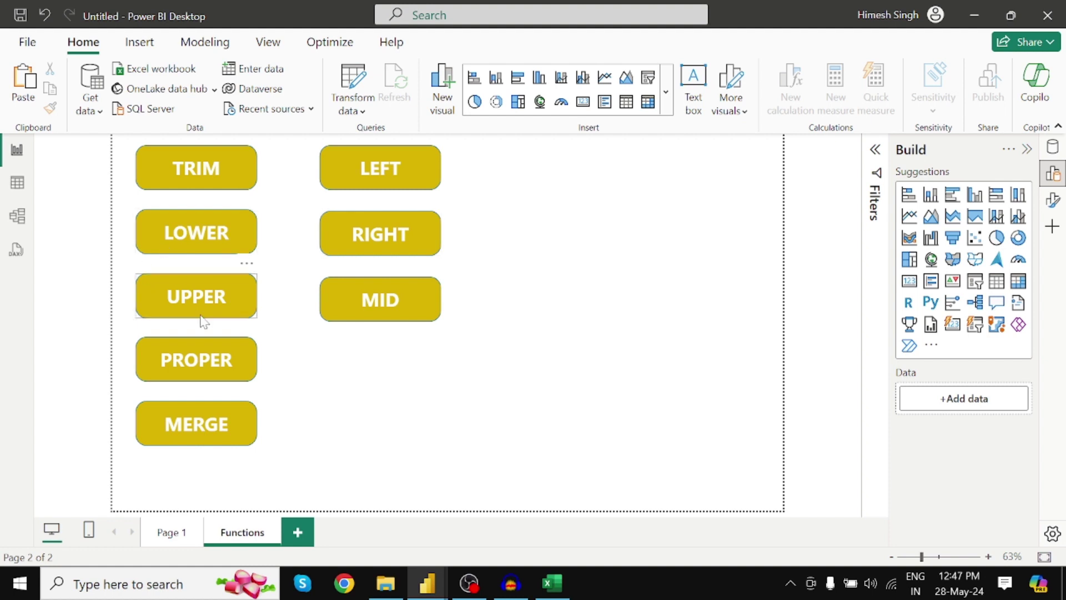